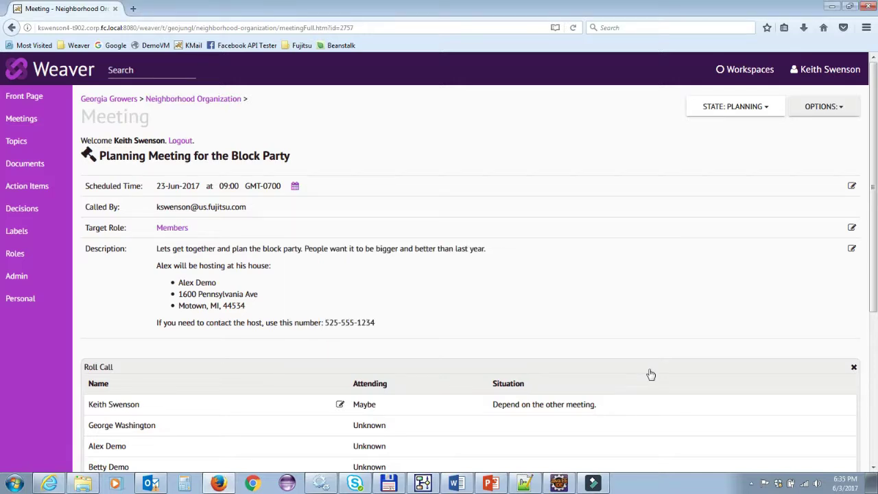
Change the block party planning meeting's state to Running.
left_click(718, 104)
left_click(731, 150)
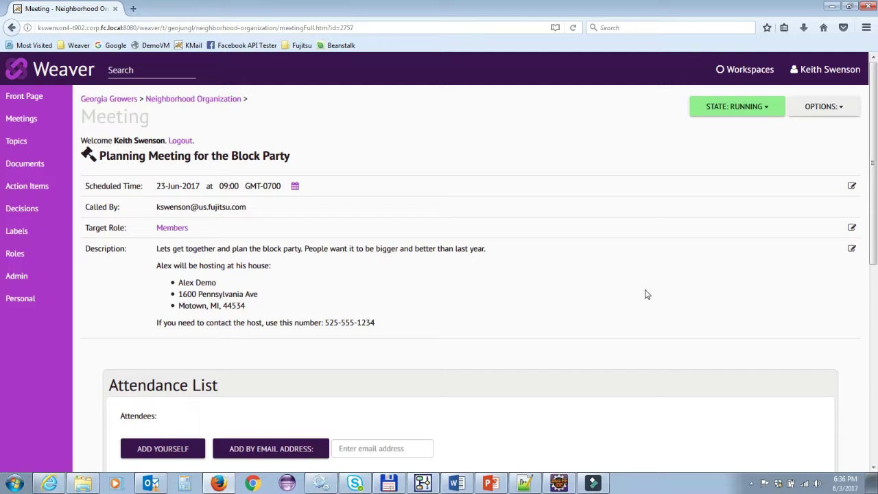
Review the details under the Propose a Caterer agenda item, collapse it, and look at the attendance list.
scroll(627, 294, "down", 5)
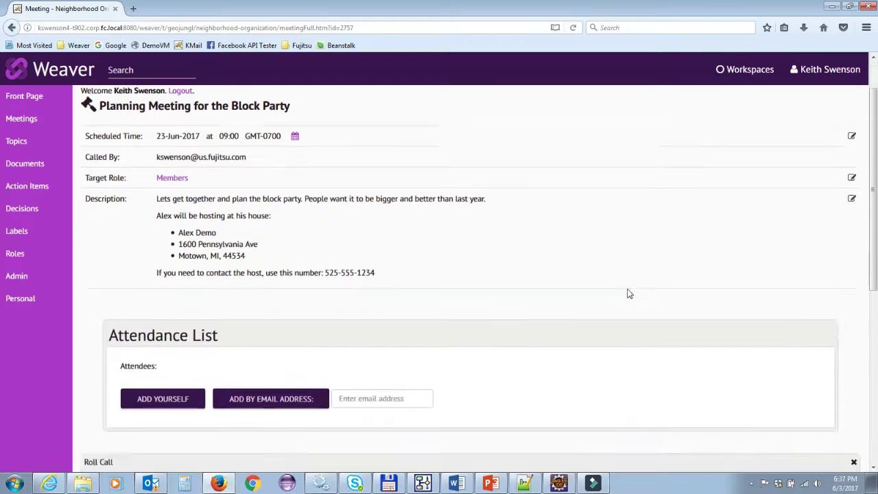
left_click(164, 328)
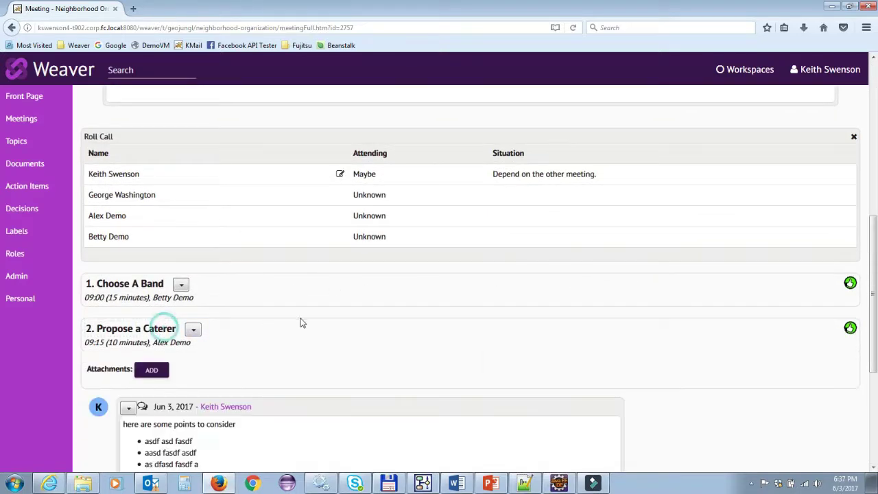
scroll(299, 320, "down", 3)
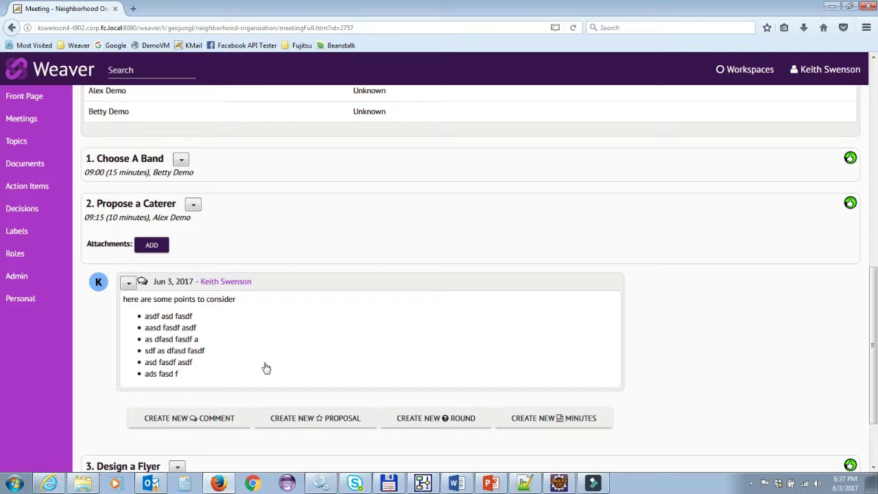
left_click(143, 203)
scroll(589, 381, "up", 5)
scroll(589, 383, "up", 2)
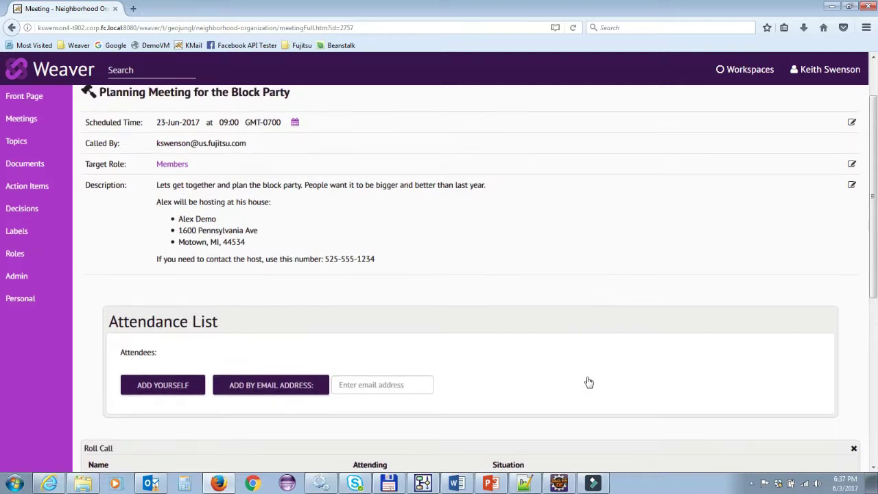
Create a new agenda item named "Opening Round" and save it.
scroll(589, 381, "down", 2)
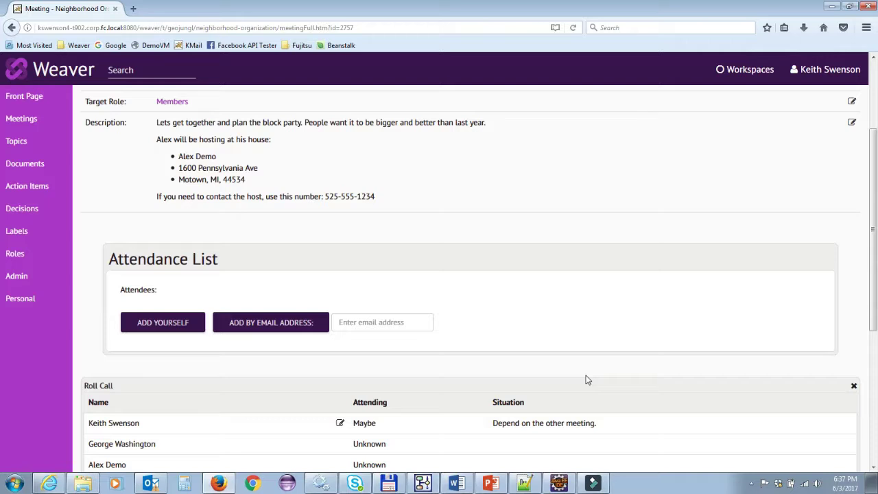
scroll(587, 378, "down", 6)
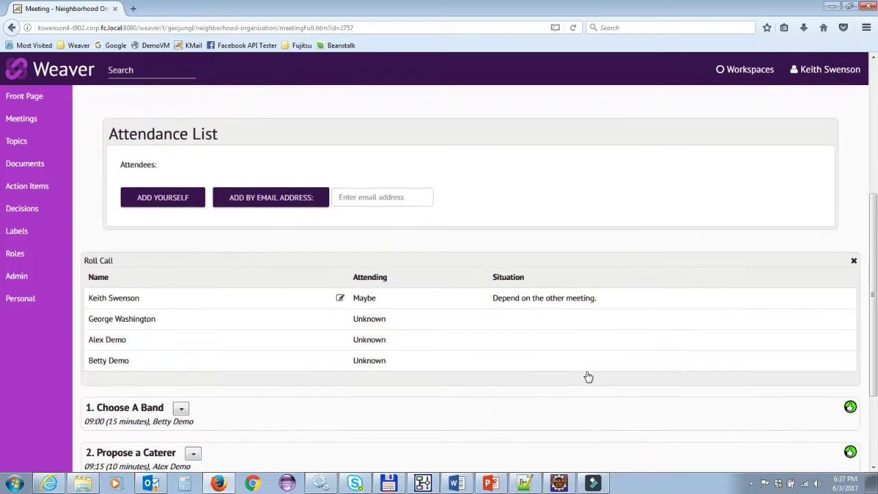
scroll(587, 376, "down", 2)
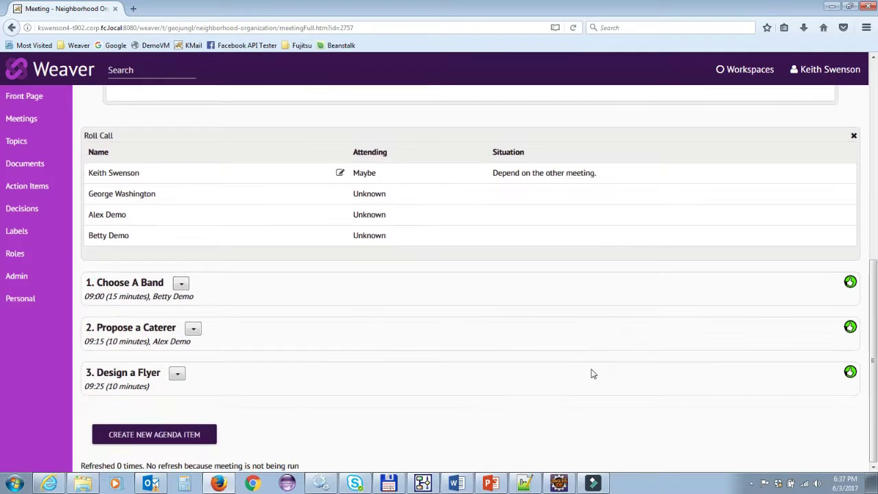
left_click(173, 439)
scroll(190, 432, "down", 4)
left_click(152, 387)
type("O")
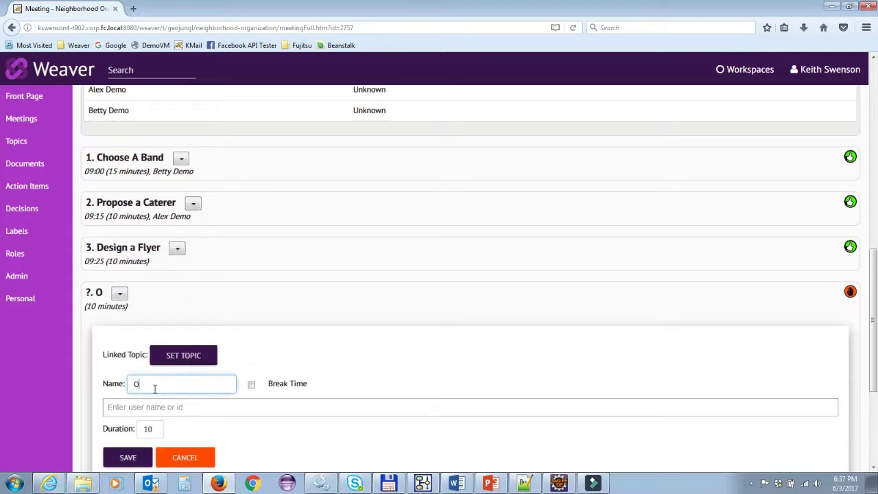
type("pening Round")
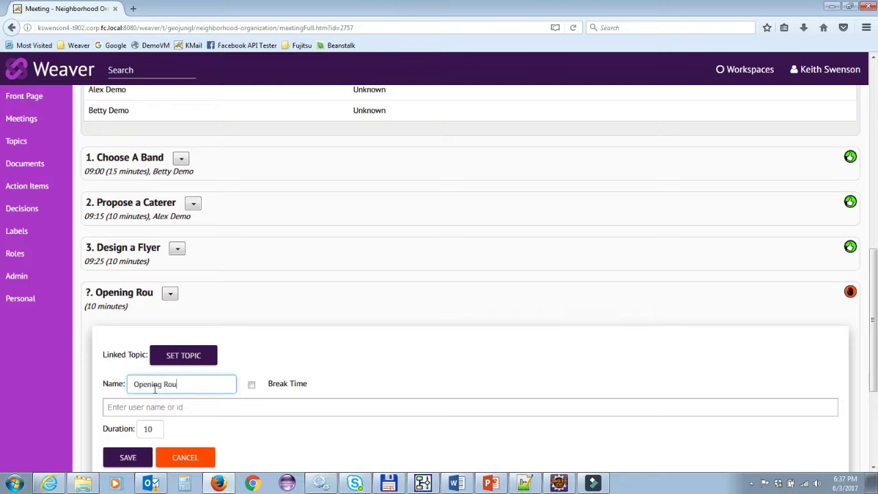
left_click(131, 453)
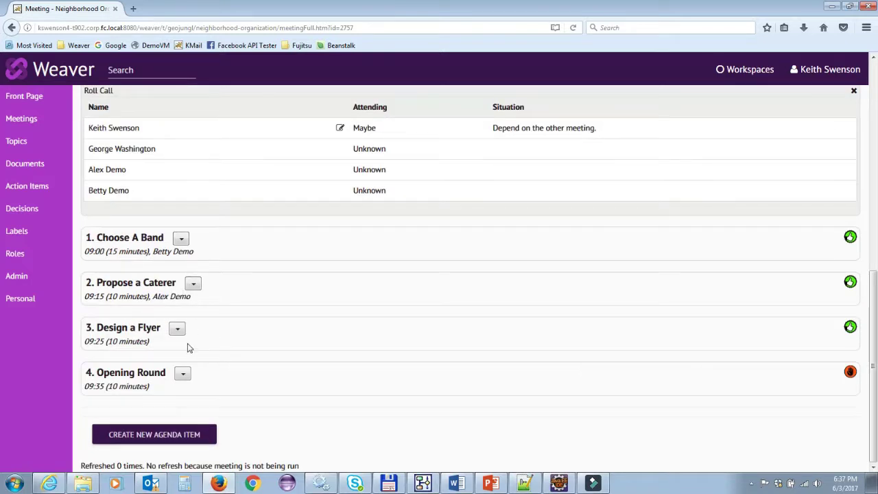
Move the Opening Round item up to the first position in the agenda.
left_click(182, 376)
left_click(195, 404)
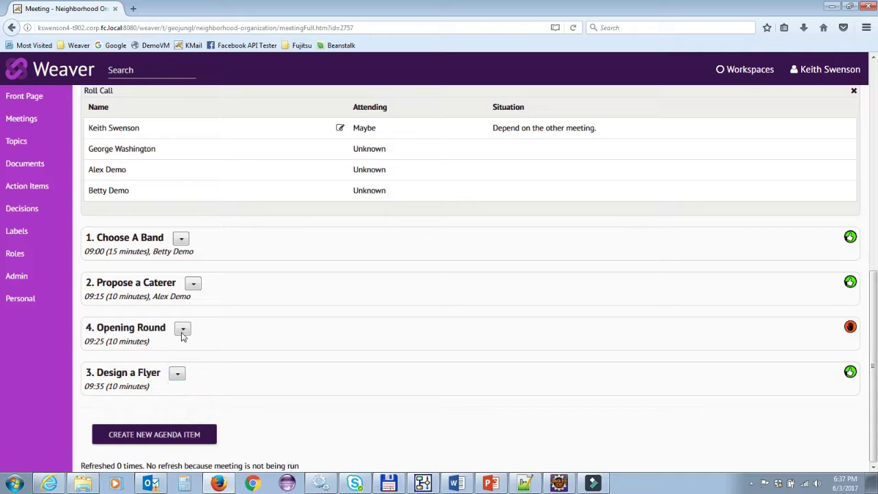
left_click(183, 329)
left_click(203, 360)
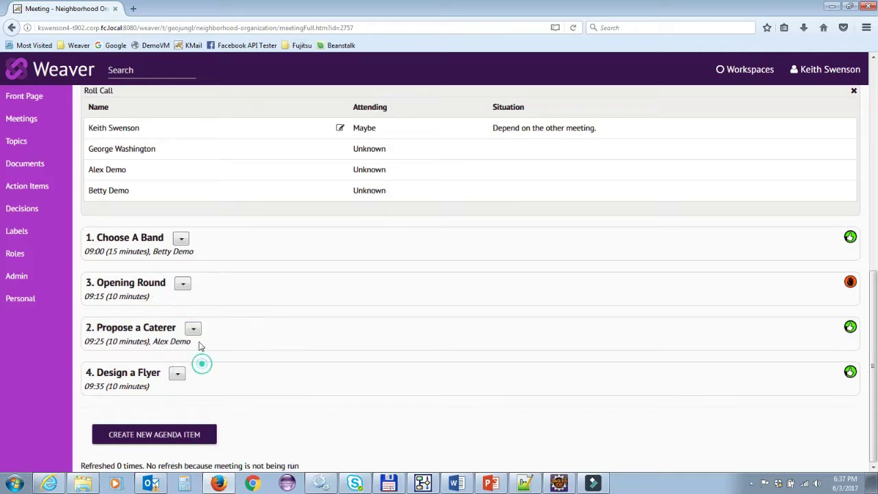
left_click(183, 284)
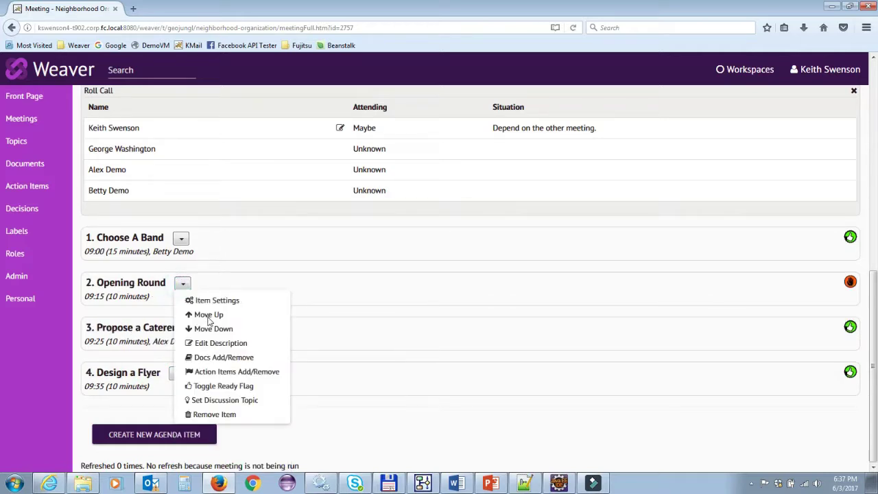
left_click(209, 314)
Create another agenda item named "Closing Round" at the end of the agenda and save it.
left_click(167, 434)
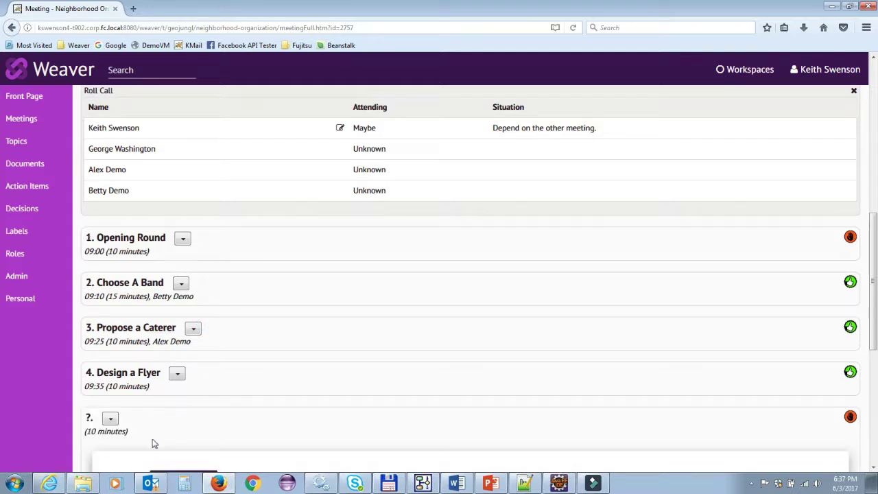
scroll(171, 414, "down", 1)
scroll(171, 415, "down", 2)
left_click(146, 385)
type("Closing Round")
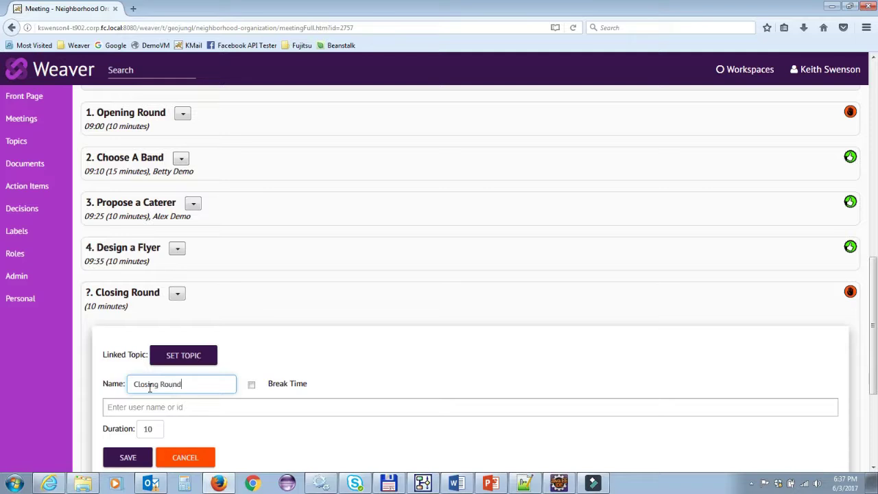
left_click(114, 458)
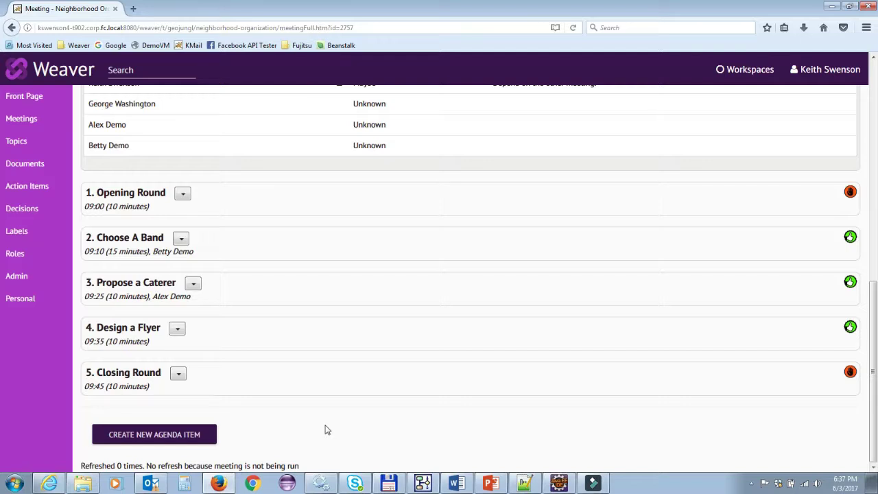
Add yourself to the meeting's attendance list.
left_click(144, 197)
scroll(252, 224, "up", 8)
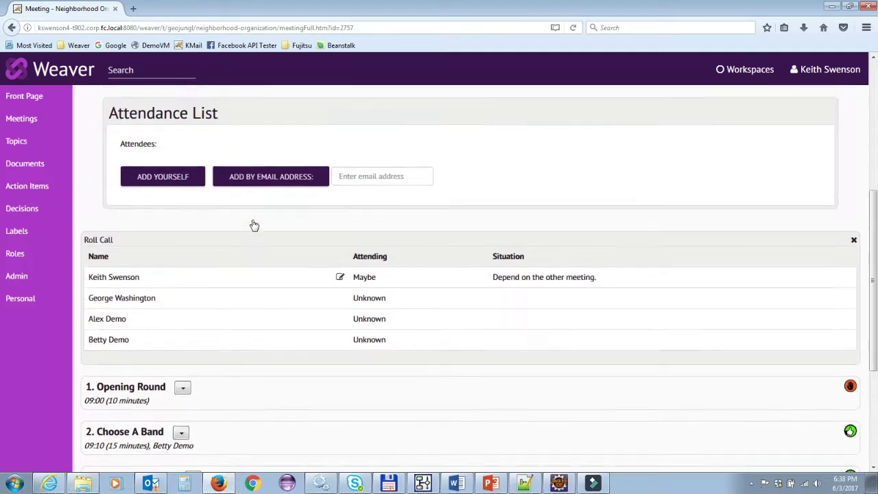
scroll(318, 199, "up", 1)
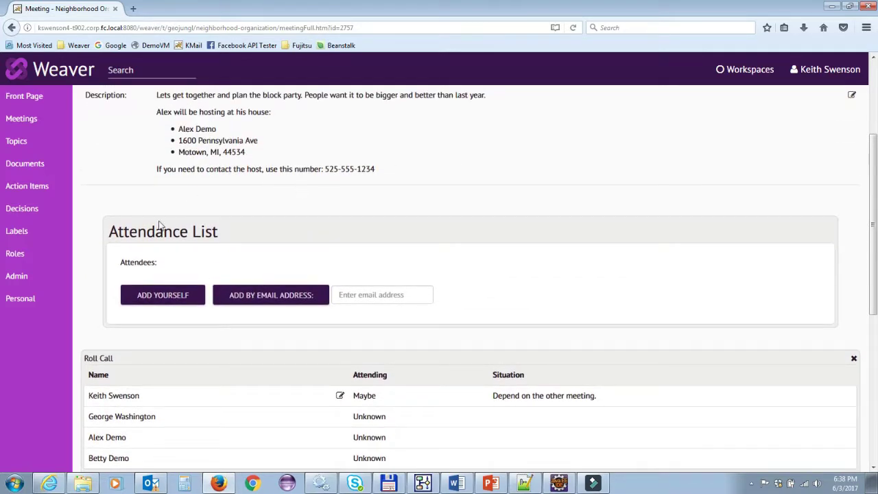
left_click(155, 299)
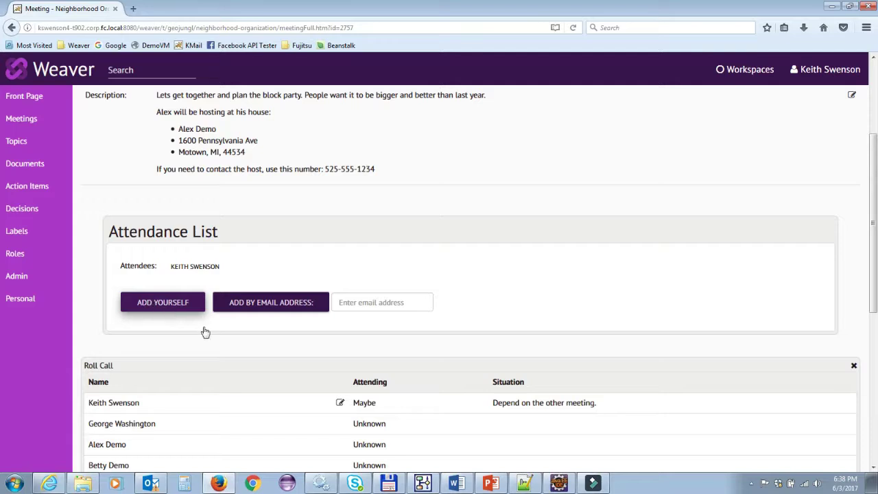
Add the second member named in the roll call to the attendance list by e-mail address, using the matching suggestion.
left_click(358, 300)
type("g")
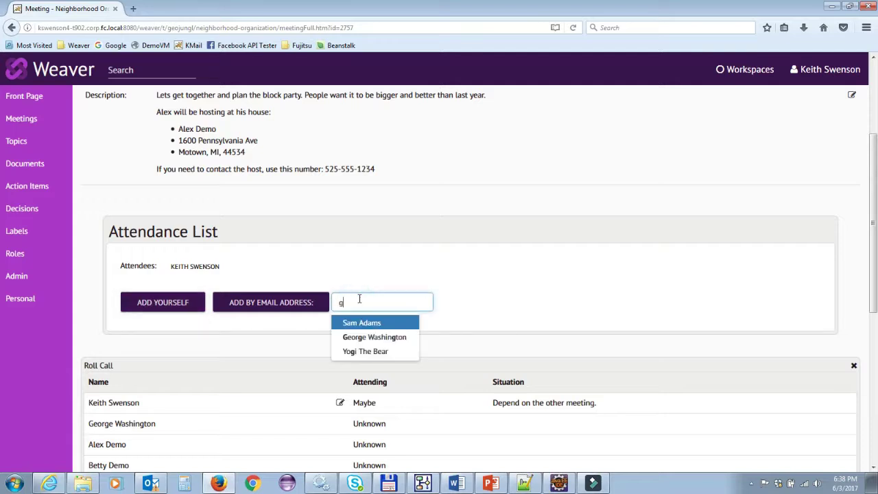
type("eo")
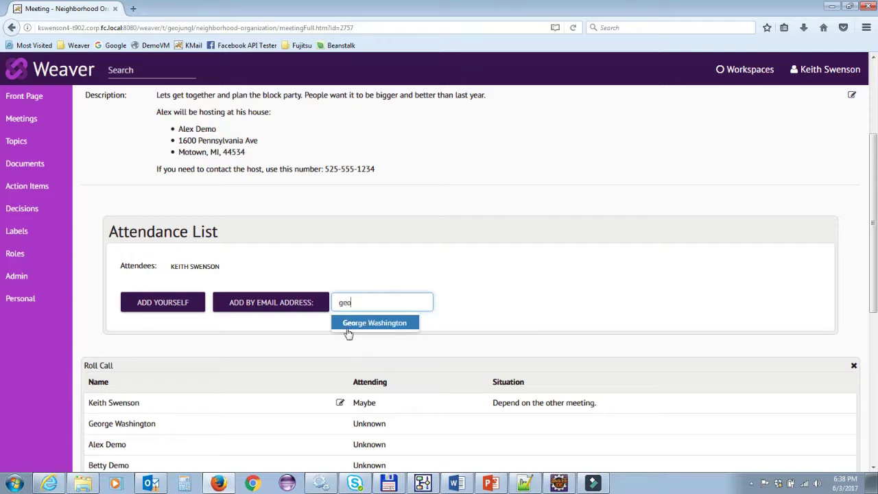
left_click(346, 328)
left_click(275, 309)
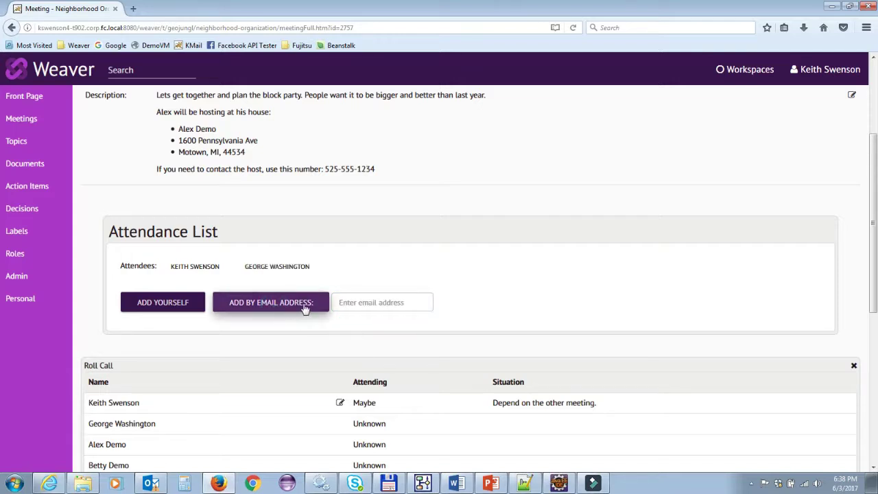
Add the presenter of the Choose A Band item to the attendance list by e-mail address.
left_click(371, 302)
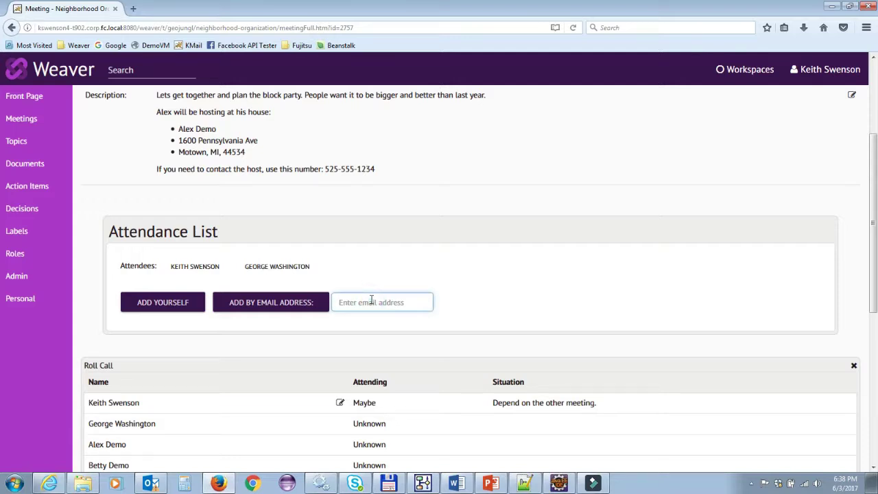
type("bet")
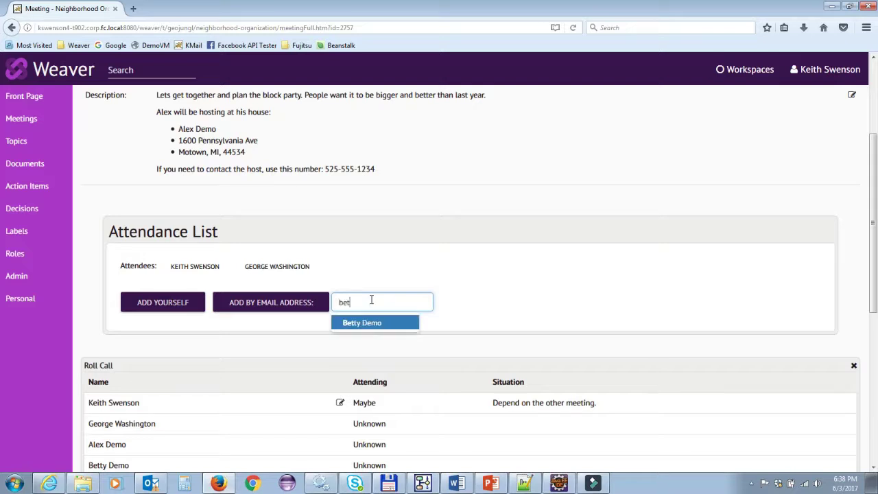
left_click(340, 321)
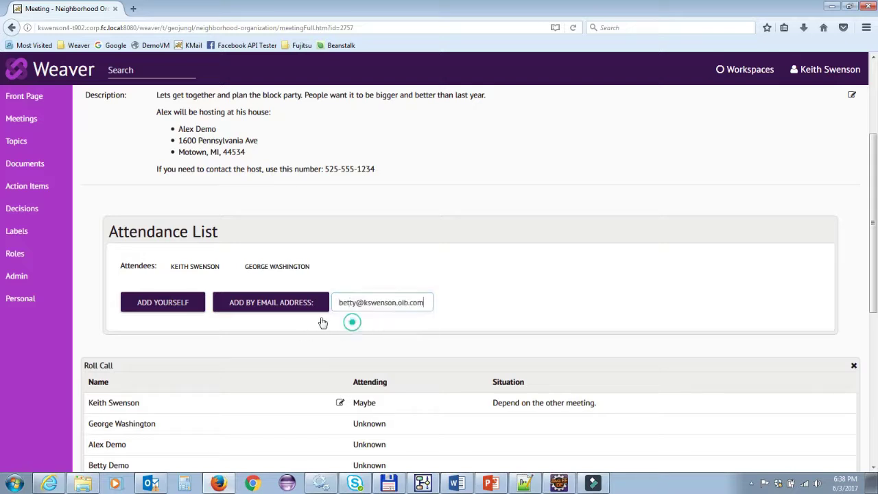
left_click(278, 306)
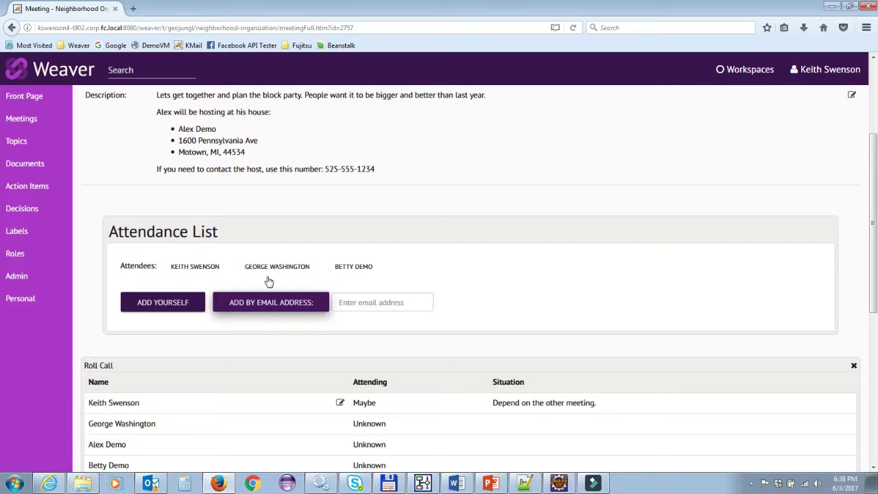
Hide the roll call and expand the Opening Round agenda item.
scroll(261, 282, "down", 3)
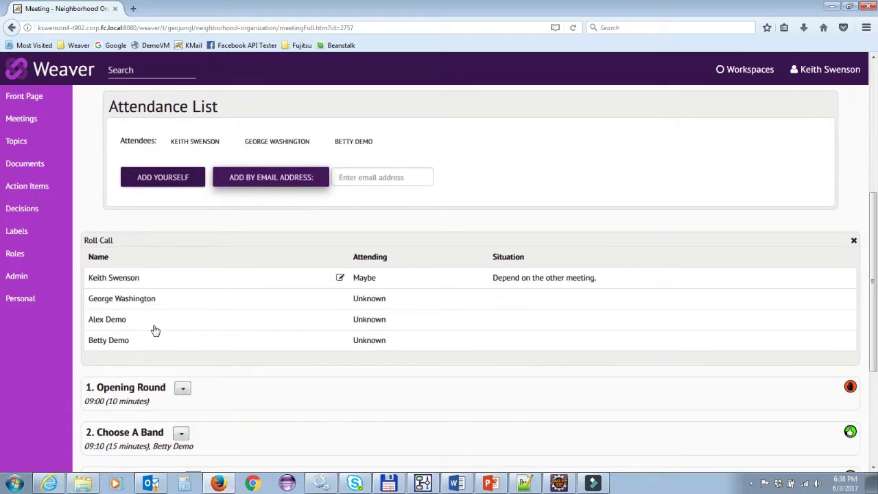
left_click(854, 240)
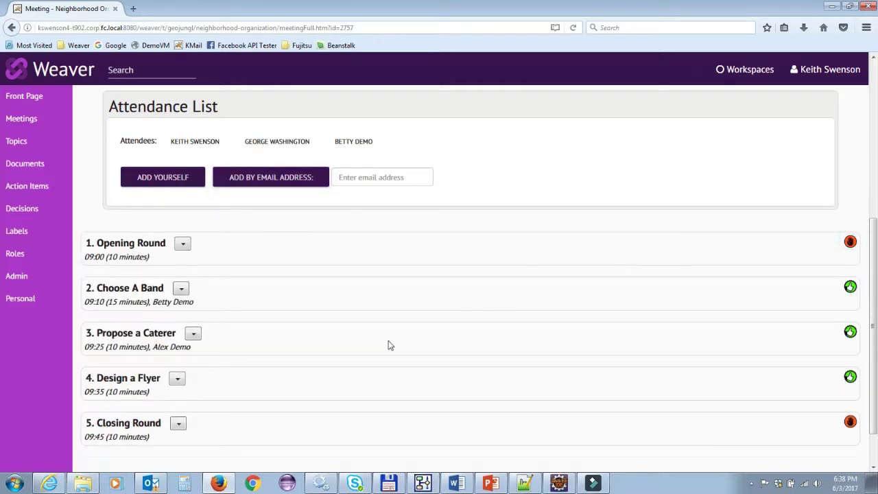
left_click(131, 249)
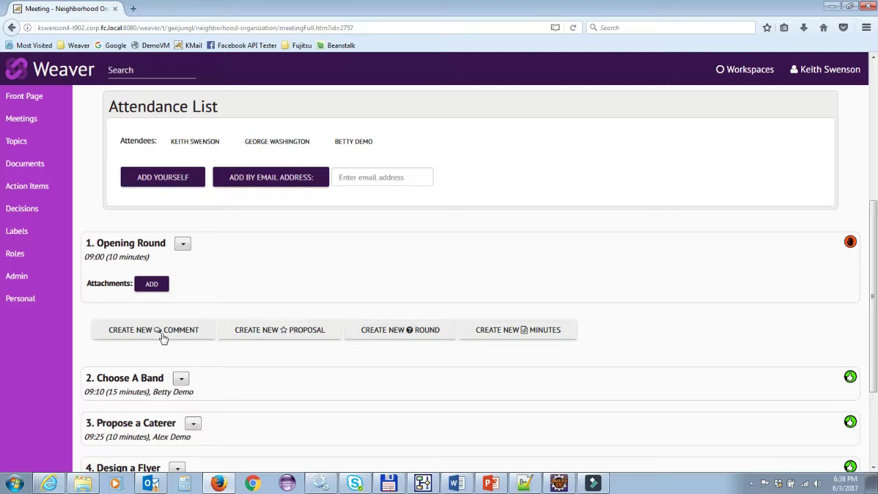
Start new minutes for the Opening Round with the lines "lkj asldkfj asldkfj alksd jfalksdj flkj", "sdalkfj alsdkjflakjsdflkjas dlkfj", "asdflka", "js d" and "flkaj sdlfk jasldkfj".
left_click(507, 336)
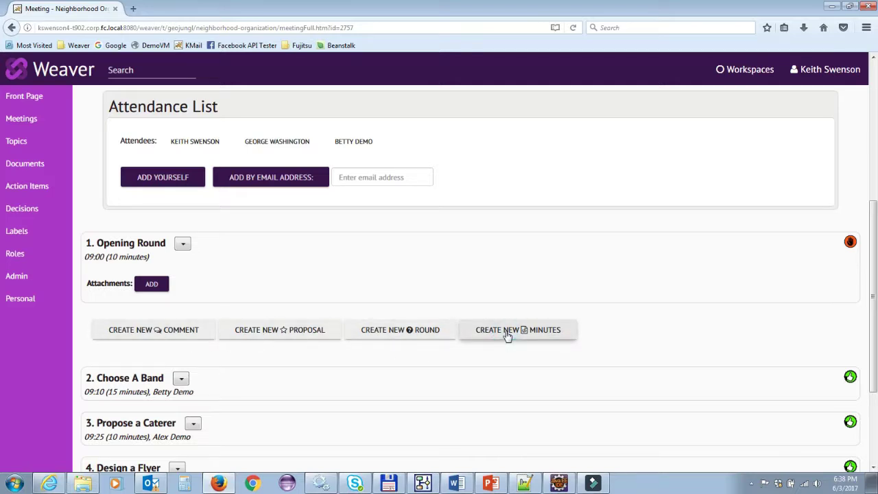
left_click(425, 251)
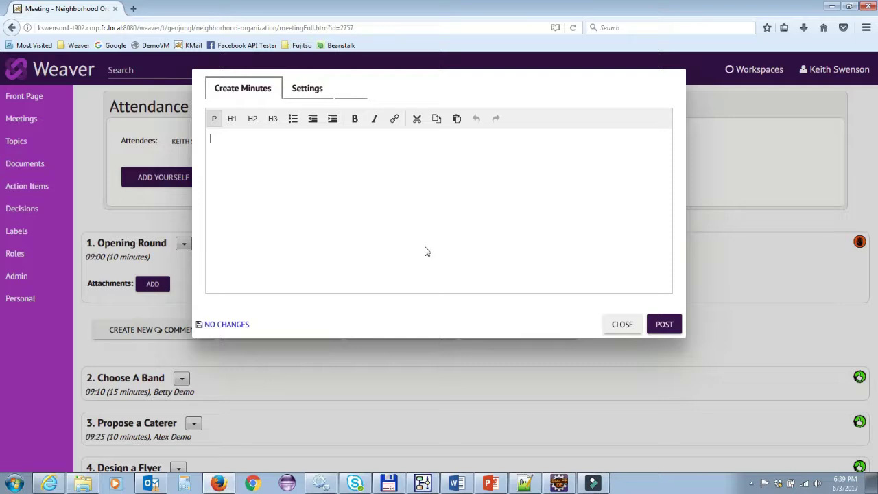
type("lkj asldkfj asldkfj alksd jfalksdj flkj")
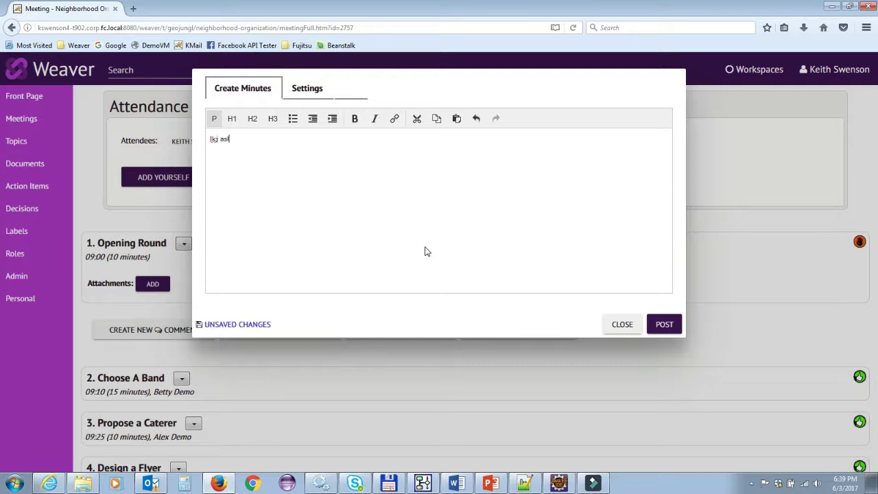
key("Return")
type("sdalkfj ")
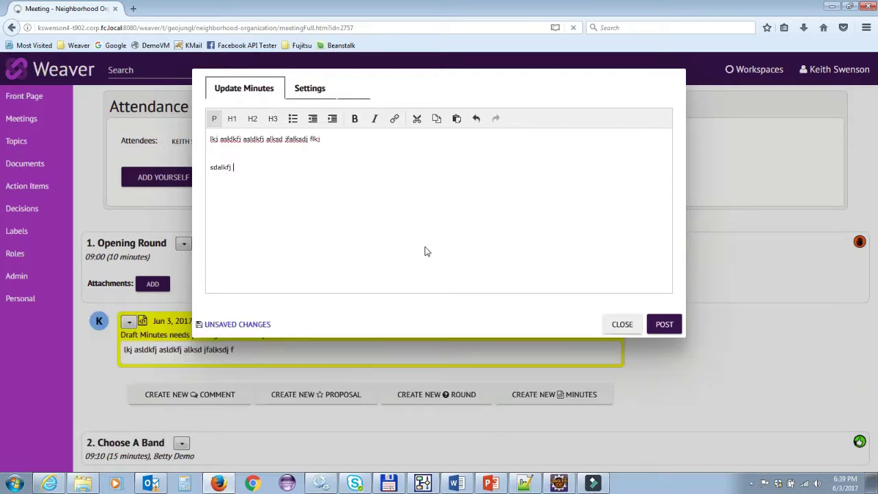
type("alsdkjflakjsdflkjas dlkfj")
key("Return")
type("asdflka")
key("Return")
type("js d")
key("Return")
type("flkaj sdlfk jasldkfj")
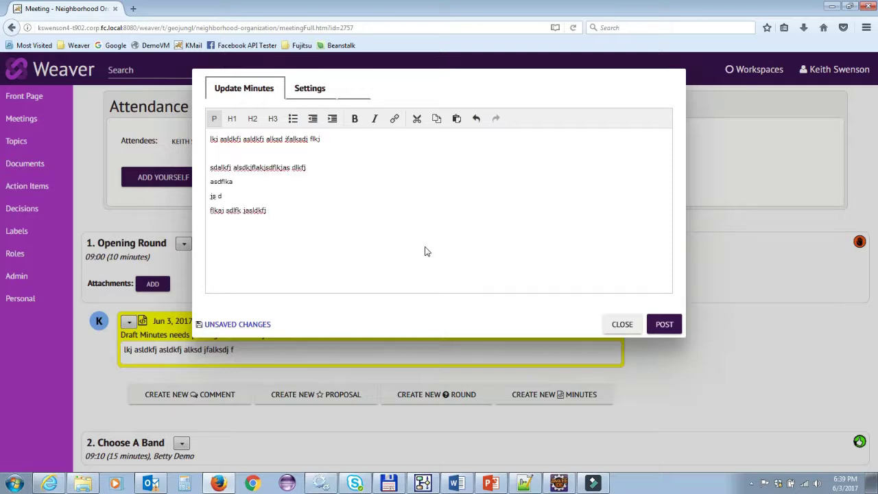
Turn the last line of the minutes into a bulleted list and add the bullets "asdf", "a" and "sdfasdfasdf".
left_click(295, 119)
type("asdf")
key("Return")
type("a")
key("Return")
type("sdfasdfasdf")
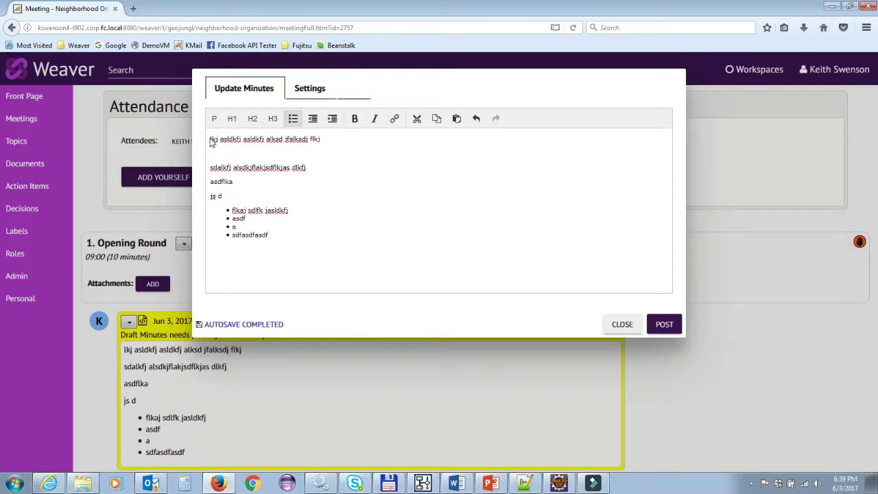
Insert two attendees' status lines, "my status" and "another status", above the existing text and post the Opening Round minutes.
left_click(212, 142)
key("Return")
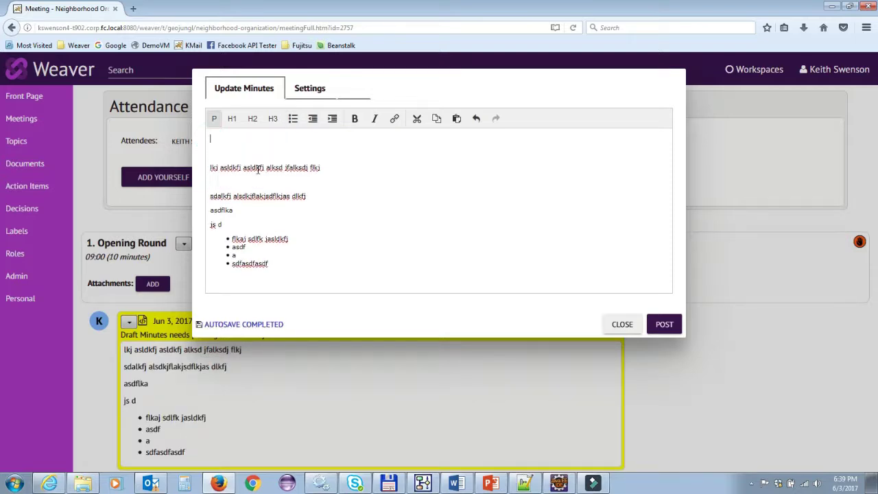
type("John: my status")
key("Return")
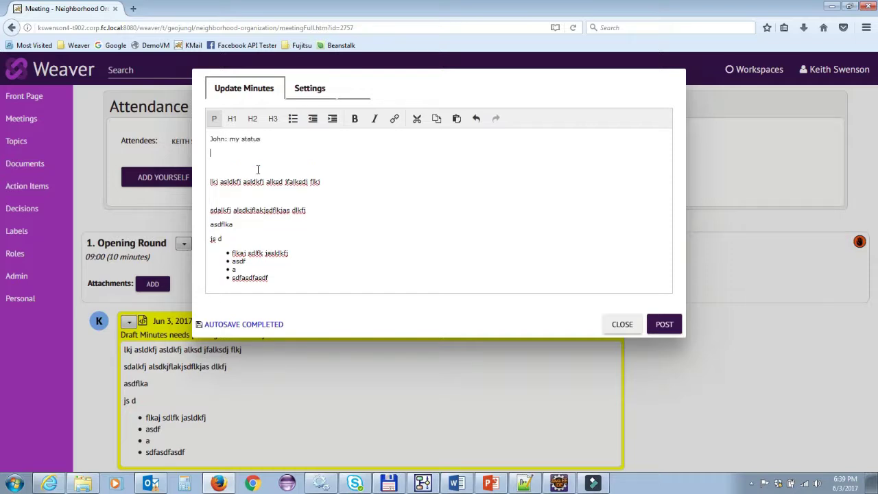
type("George: another status")
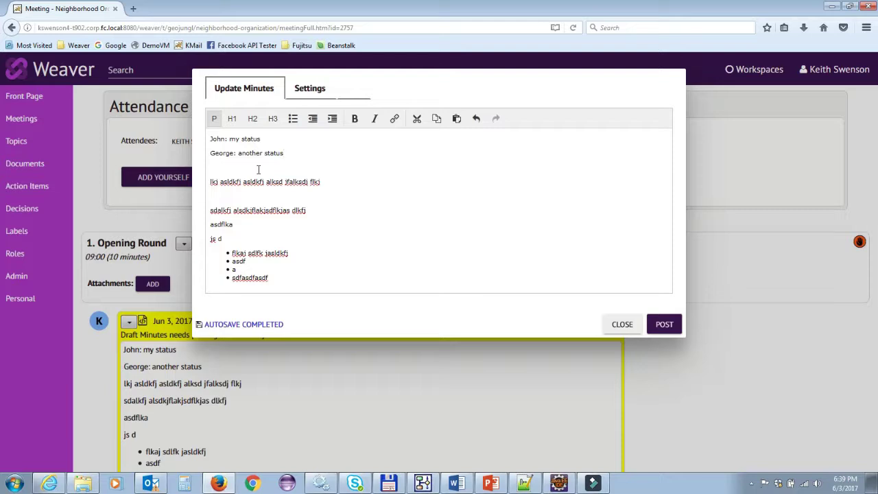
left_click(665, 328)
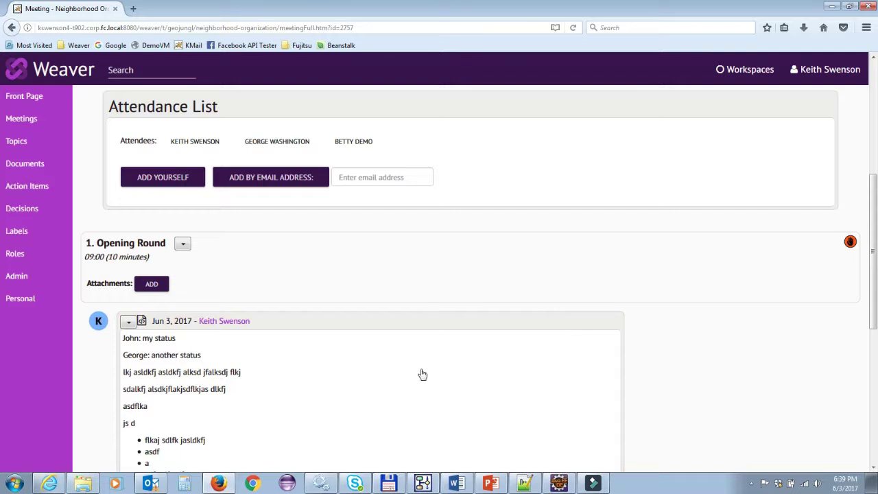
Expand the Choose A Band agenda item.
scroll(423, 375, "down", 3)
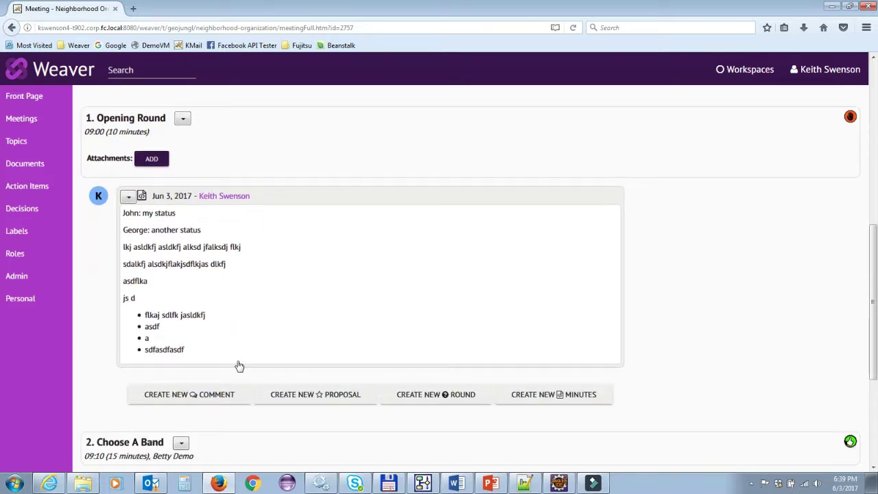
scroll(237, 297, "down", 5)
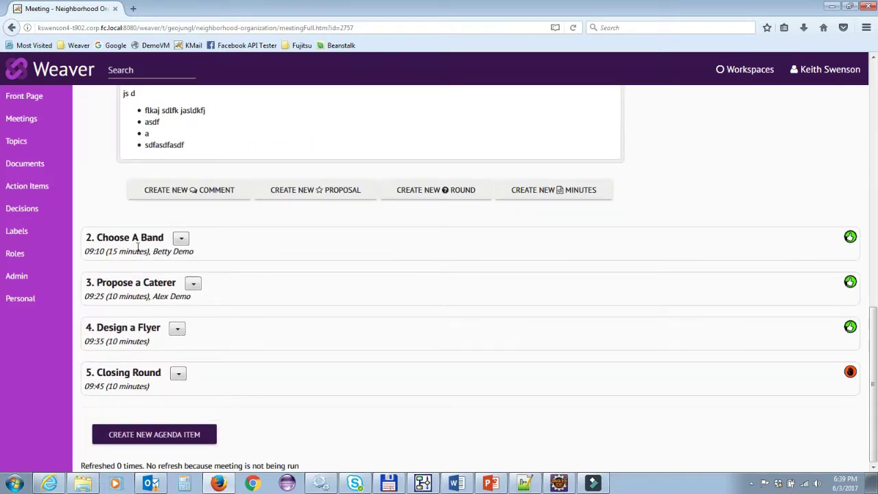
left_click(130, 237)
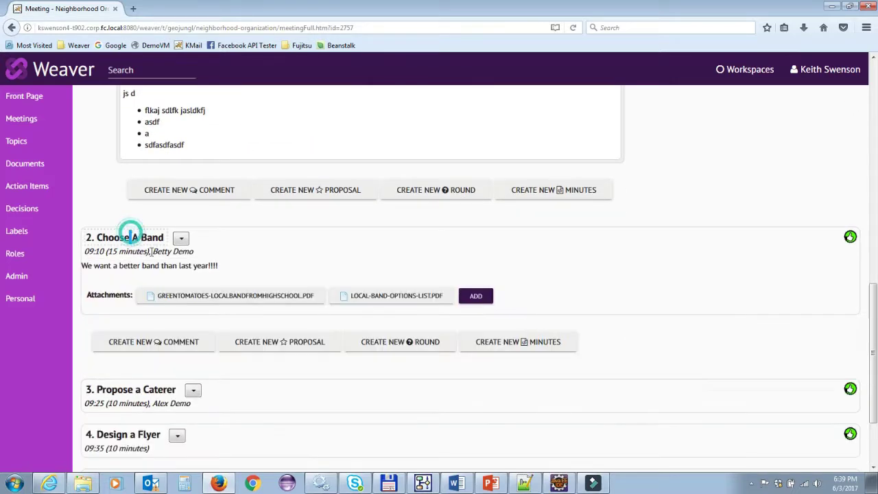
Post minutes for Choose A Band with the lines "lkajds flkaj sdf", "asdlkfja", "lsdkjf", "laksjd", "flkaj sdlfkja", "lskdj f" and "l".
left_click(498, 346)
left_click(454, 216)
type("lkajds flkaj sdf")
key("Return")
type("asdlkfja")
key("Return")
type("lsdkjf laksjd flkaj sdfkas")
key("Return")
type("laksjf")
key("Return")
left_click(663, 326)
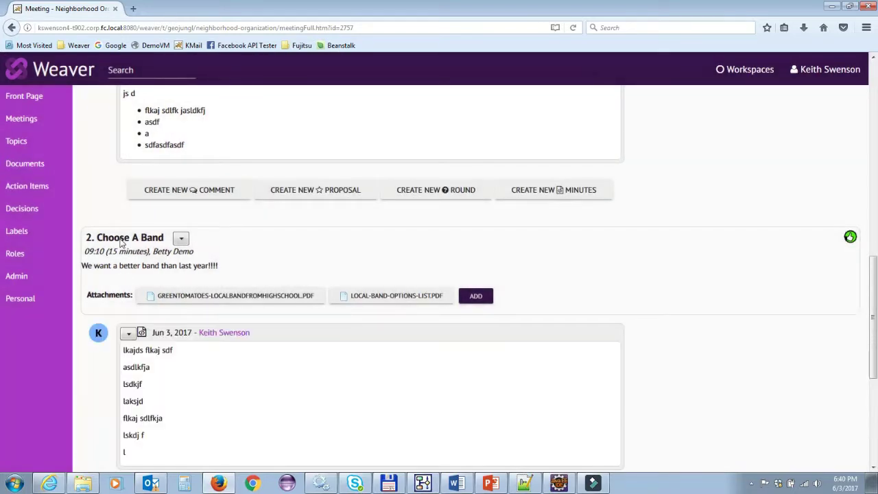
Collapse the Choose A Band agenda item and expand Propose a Caterer.
left_click(118, 237)
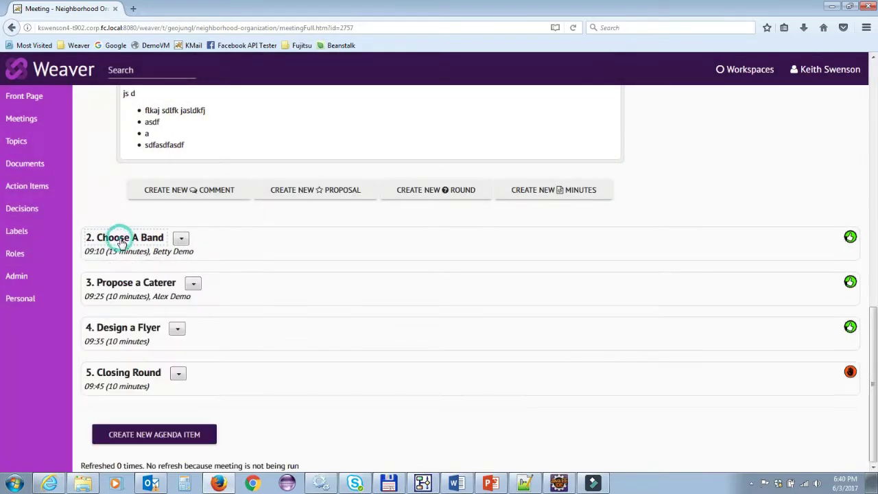
left_click(127, 282)
scroll(276, 323, "down", 3)
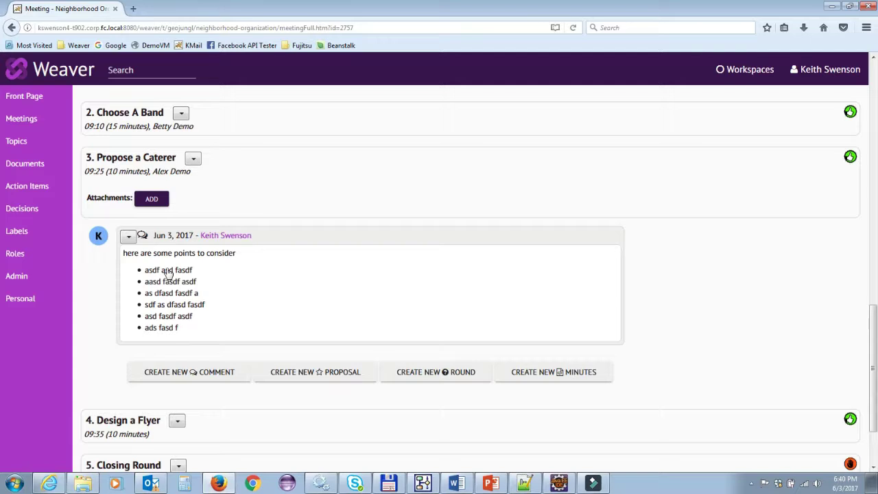
Post minutes for Propose a Caterer with the lines "kjlasjdf lkajs dlfkjalsdkjf", "asdflk as", "dlfkj" and "alk sjdf".
left_click(563, 373)
left_click(327, 259)
type("kjlasjdf lkajs dlfkjalsdkjf")
key("Return")
type("asdflk as")
key("Return")
type("dlfkj")
key("Return")
type("alk sjd")
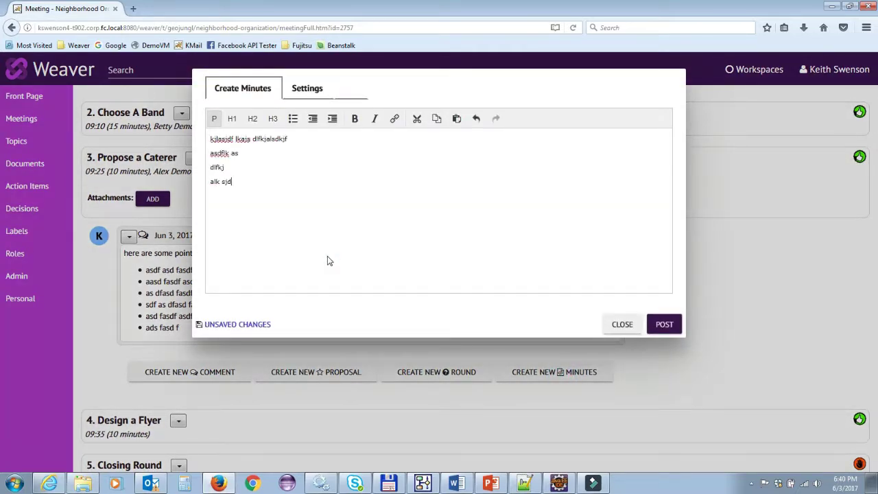
left_click(658, 327)
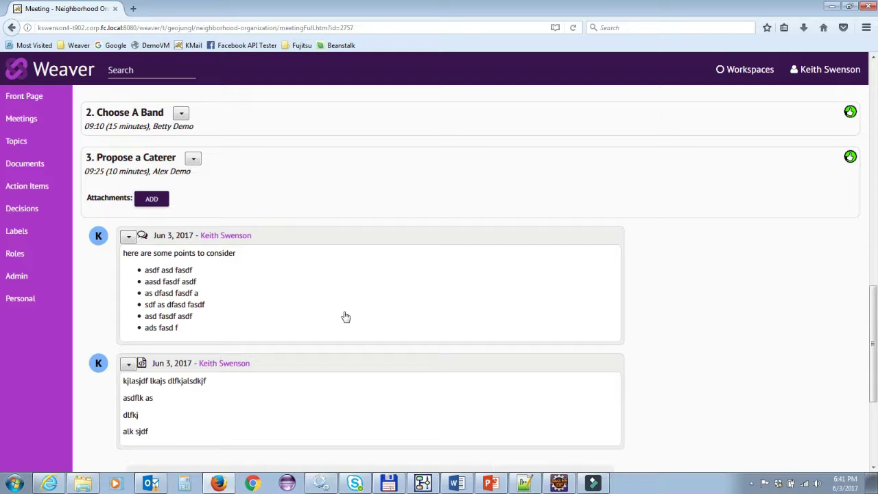
Reopen the Choose A Band item and post a proposal reading "We should get the Green Tomatoes for the band".
scroll(346, 316, "up", 4)
left_click(130, 364)
scroll(278, 373, "down", 1)
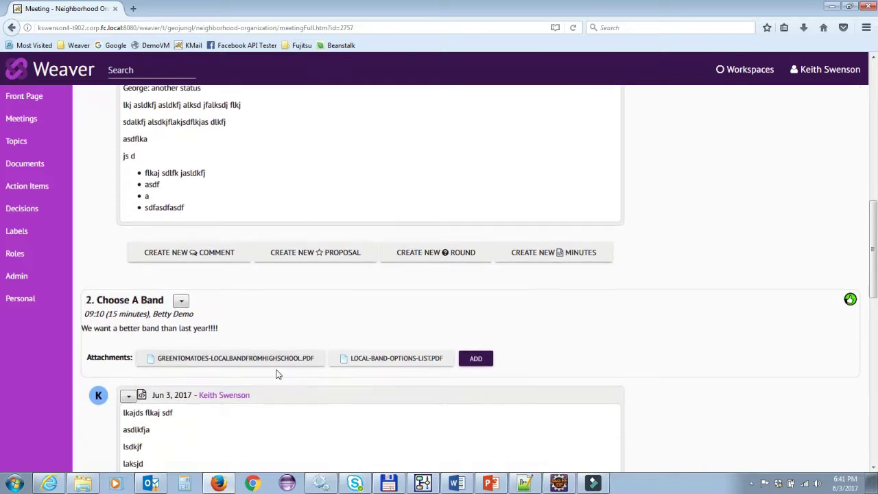
scroll(278, 374, "down", 3)
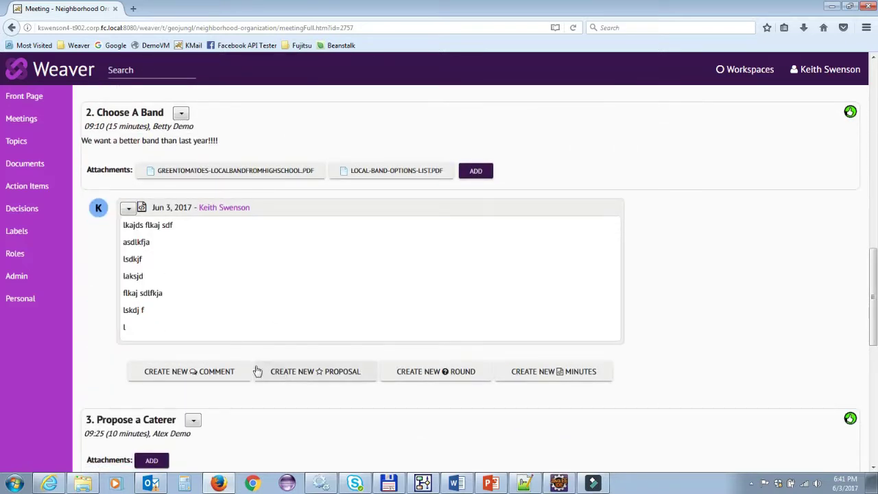
left_click(305, 374)
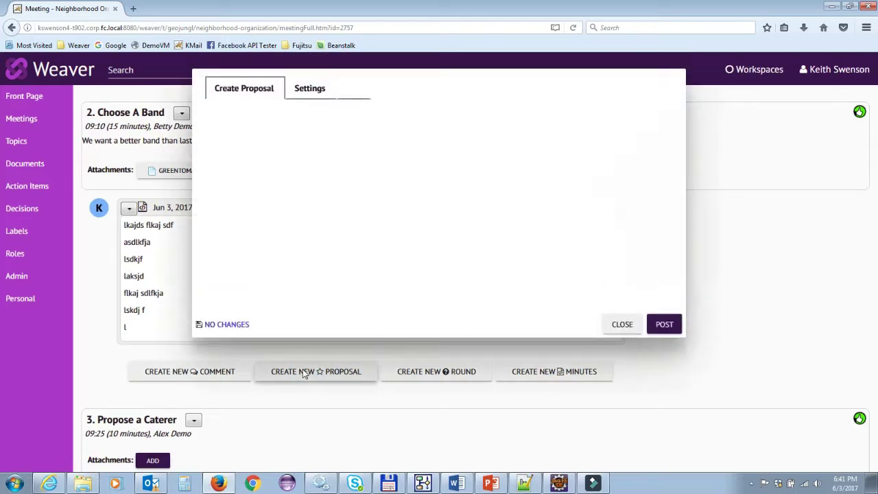
type("We should get th")
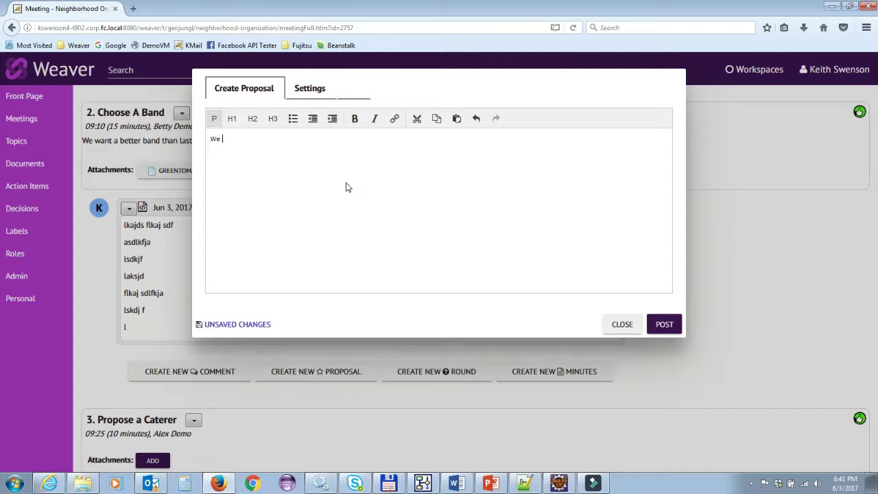
type("e Green Tomatoes for the band")
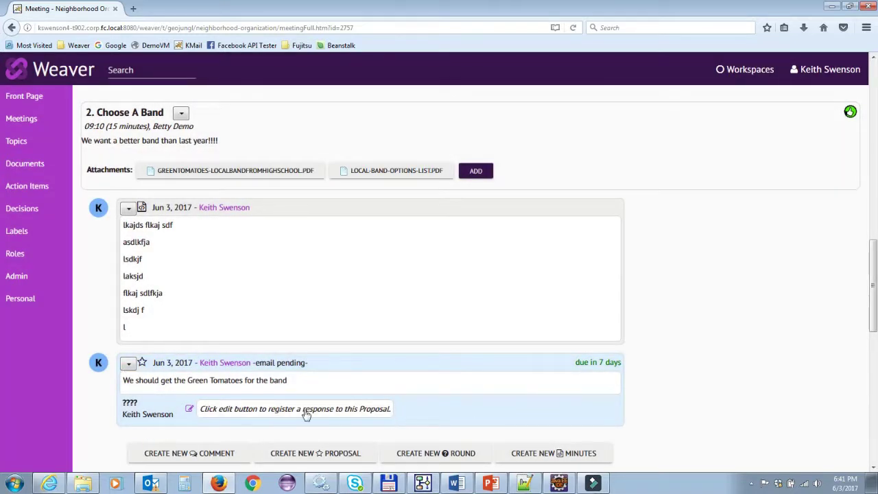
Register your response to the Green Tomatoes proposal as Consent with the comment "I heard them they are great" and save it.
left_click(189, 409)
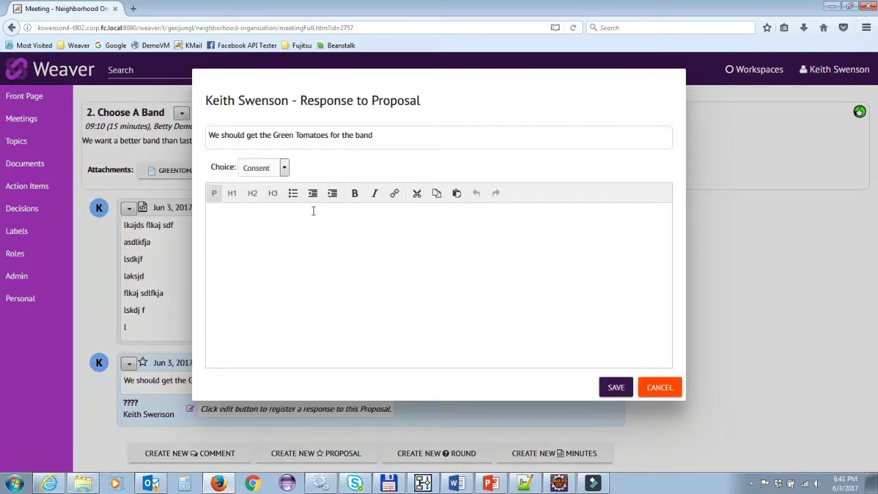
left_click(284, 169)
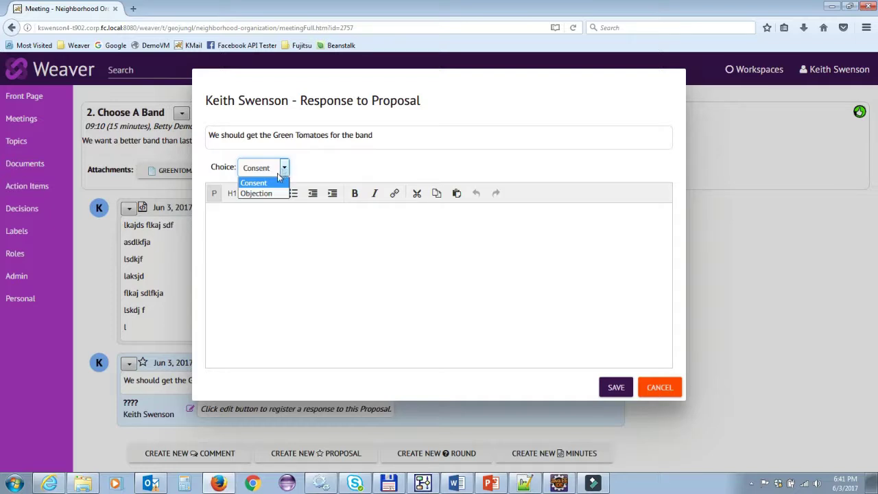
left_click(283, 247)
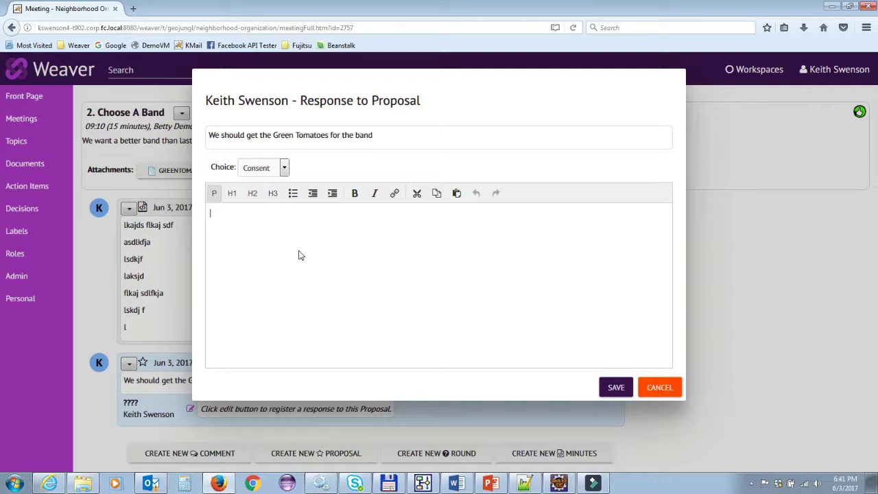
type("I heard them they are great")
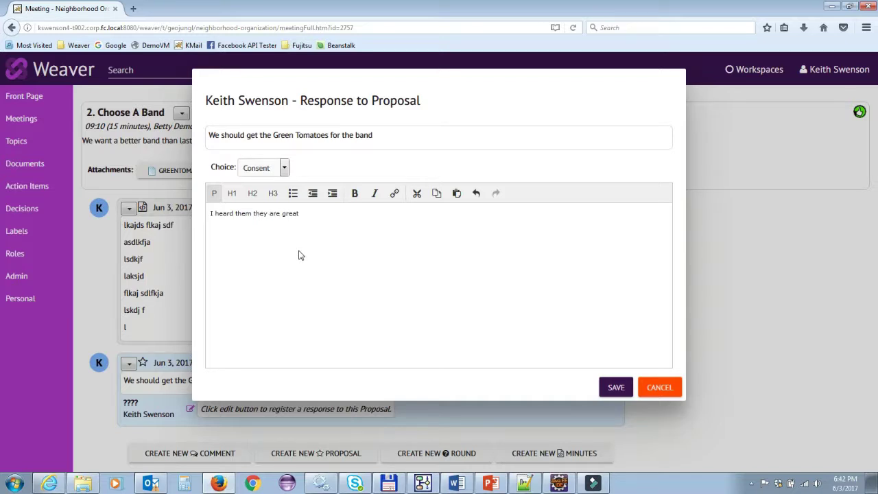
left_click(620, 390)
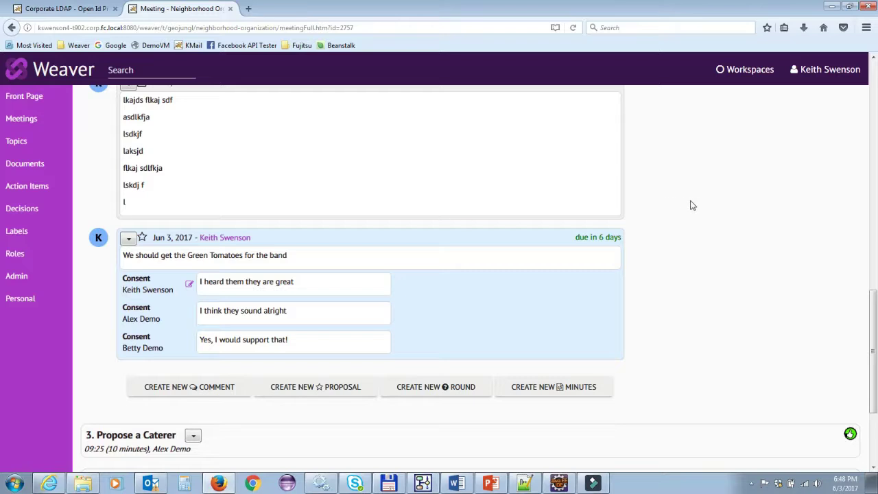
Close the Green Tomatoes proposal with the outcome "OK, that resolves it That is the band" and save the changes.
left_click(128, 238)
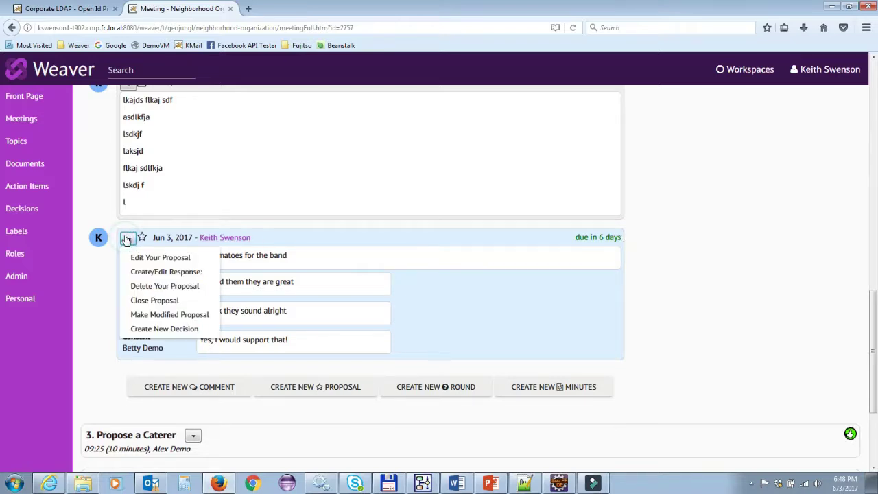
left_click(145, 300)
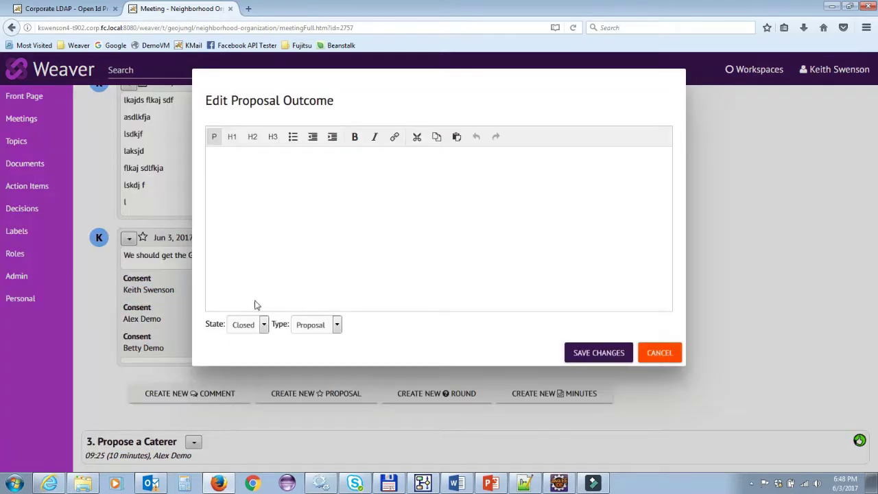
left_click(265, 281)
type("OK, that resolves it  That is the band")
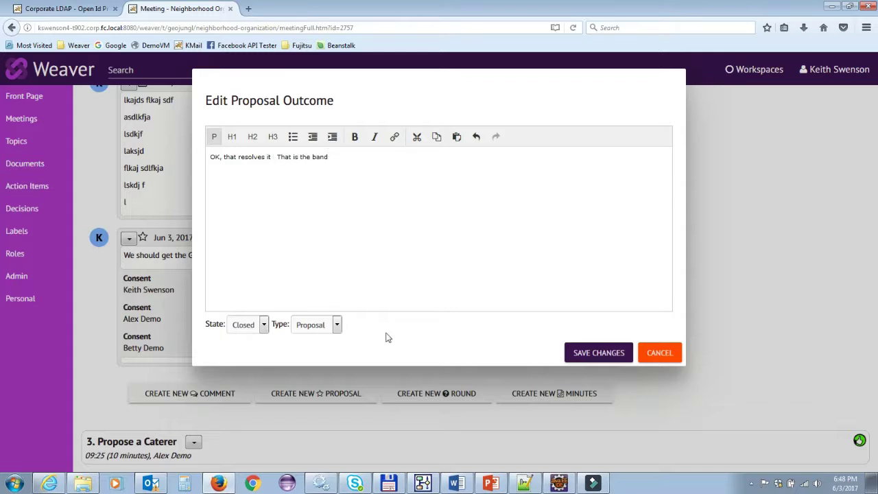
left_click(600, 357)
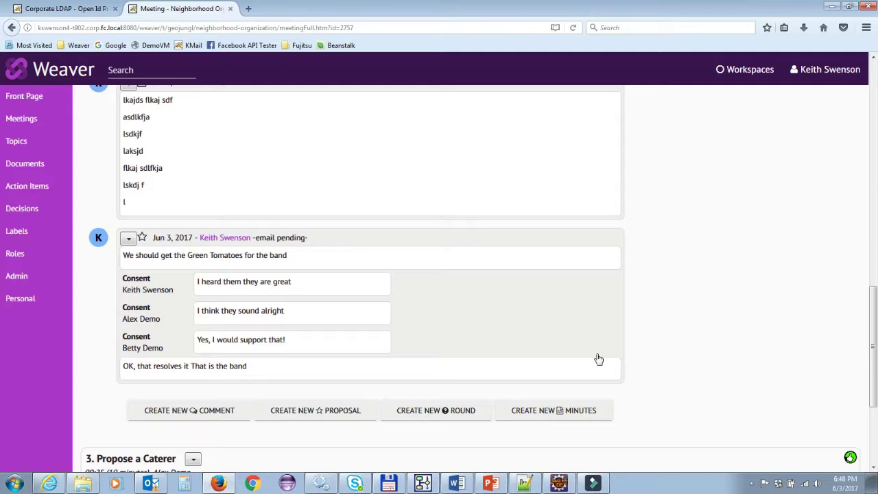
Create a decision from the Green Tomatoes proposal reading "We decided on the Green Tomatoes for the band.", save it and view the decision list.
left_click(128, 240)
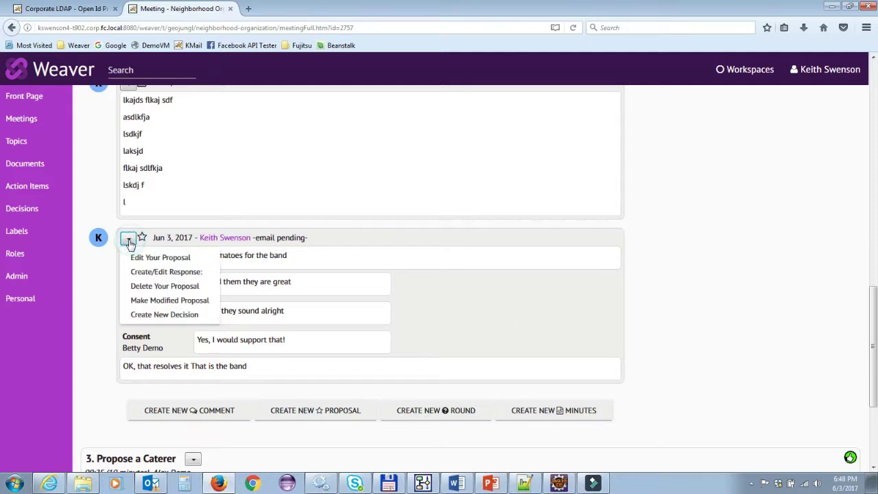
left_click(154, 315)
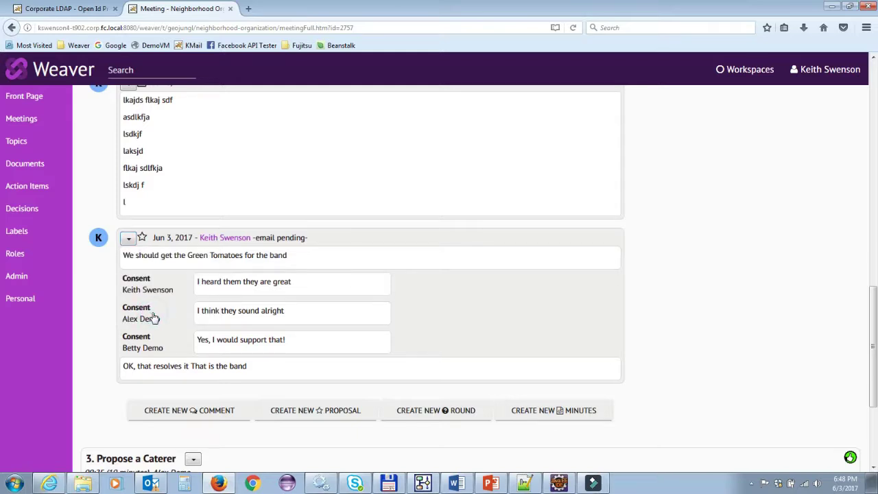
left_click(334, 203)
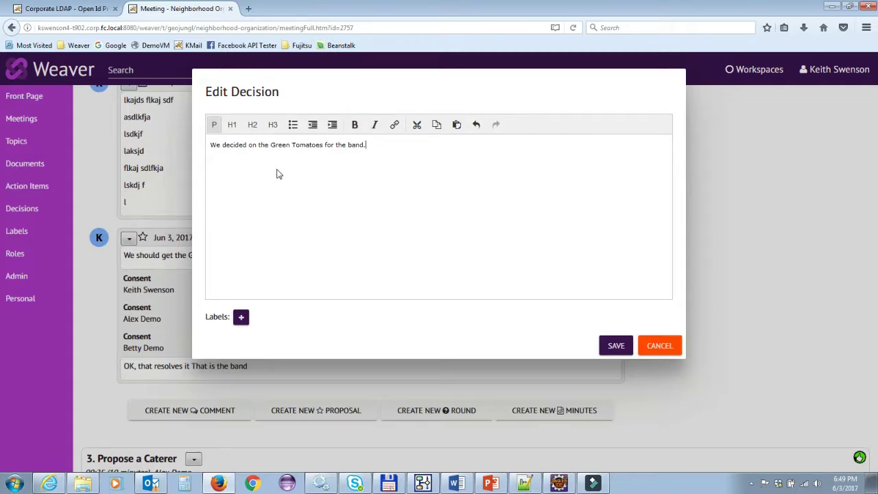
left_click(396, 381)
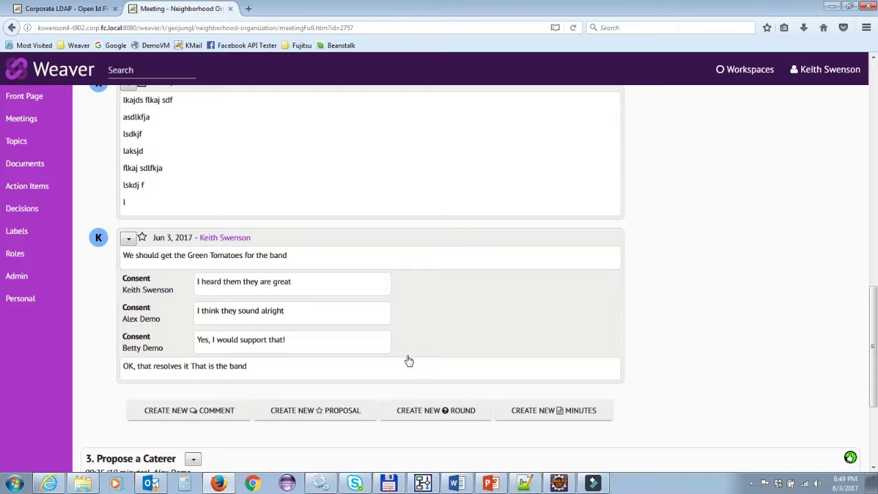
left_click(21, 209)
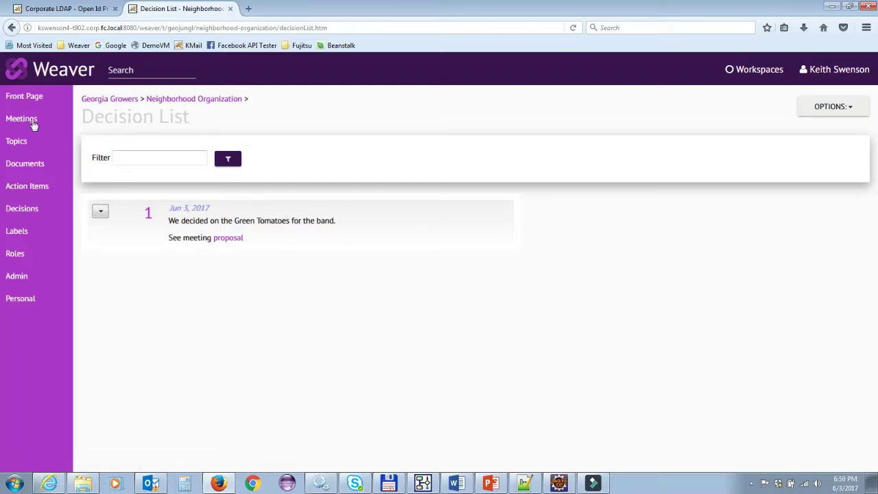
Return to the block party meeting and expand the Propose a Caterer agenda item.
left_click(11, 28)
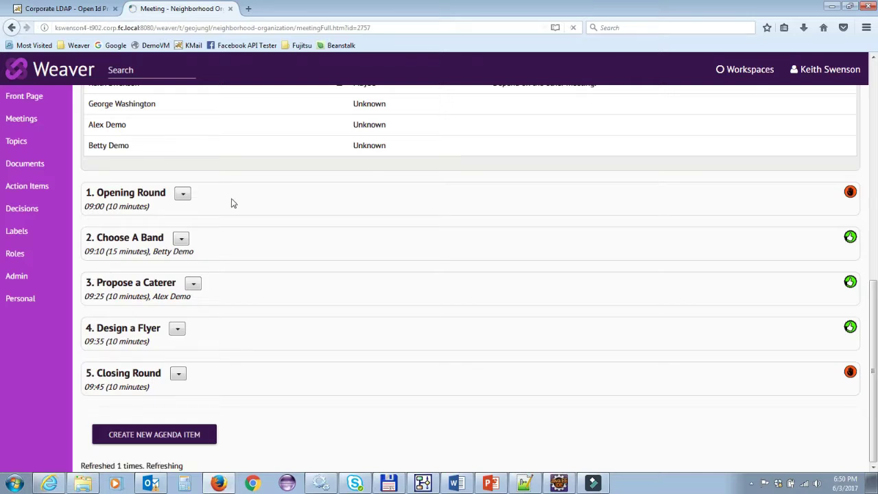
left_click(135, 283)
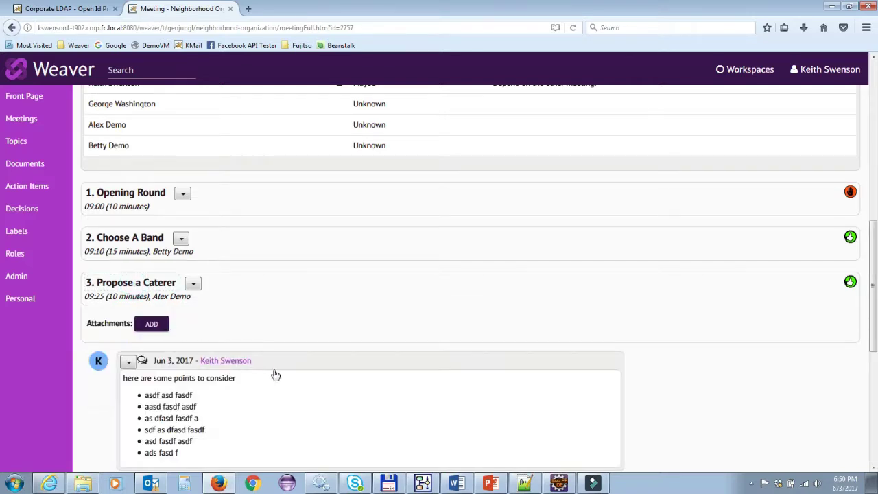
scroll(276, 375, "down", 3)
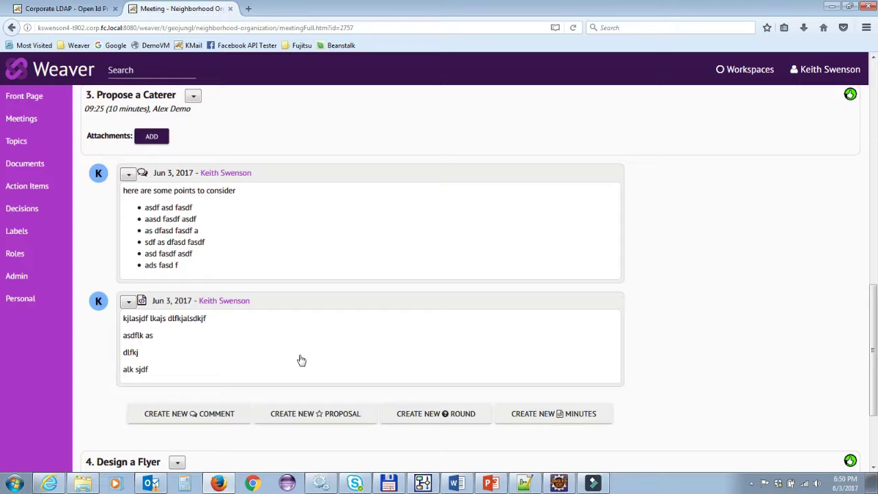
scroll(288, 353, "up", 2)
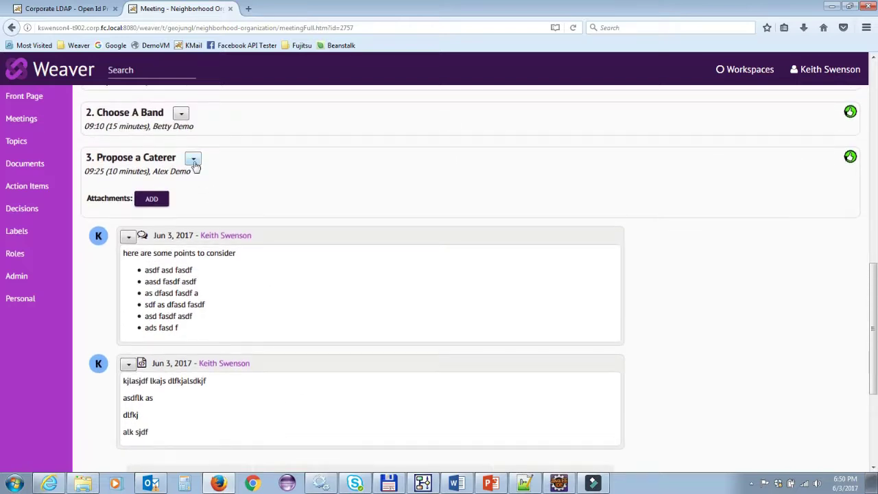
Attach a new action item "Get Three Quotes from Caterers" to Propose a Caterer, assigned to its presenter, with description "asdlkfj asldkjflkasjdf lkj".
left_click(194, 161)
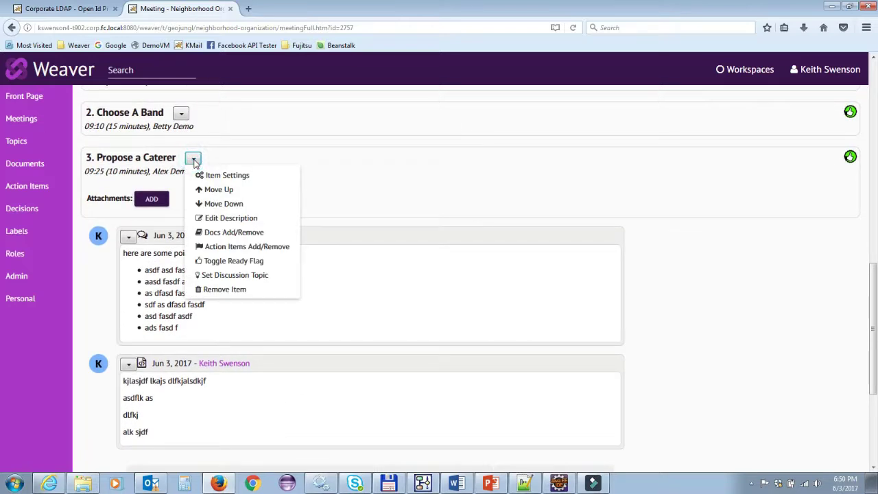
left_click(228, 248)
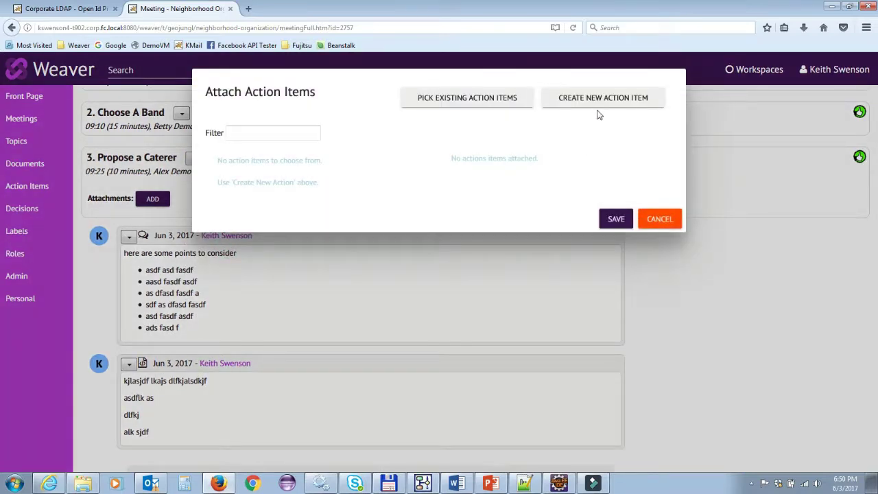
left_click(597, 107)
left_click(391, 144)
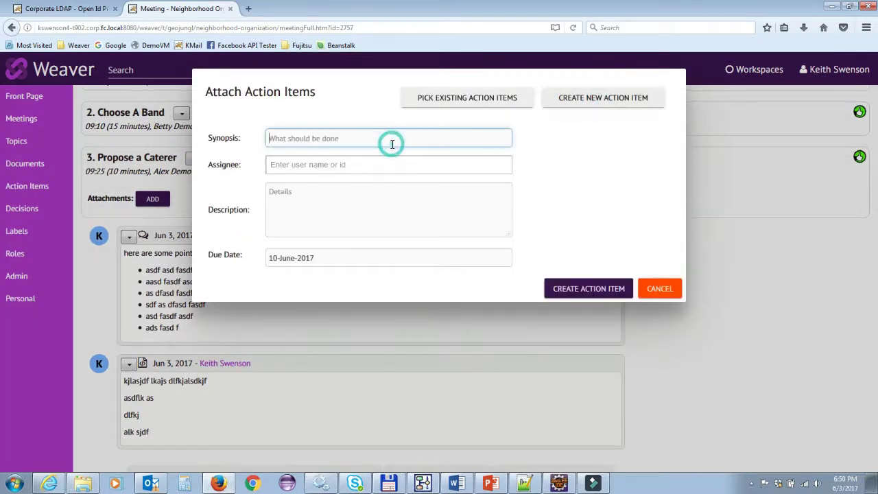
type("Get Three Quotes from Caterers")
left_click(352, 162)
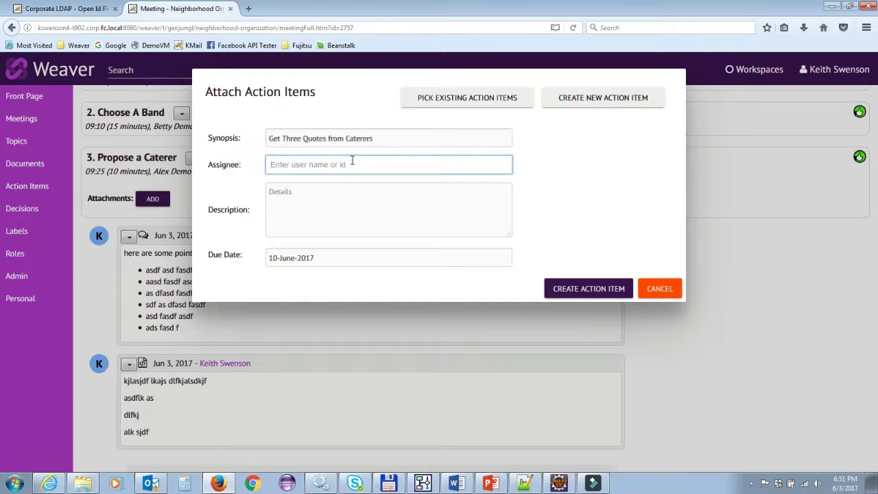
type("ale")
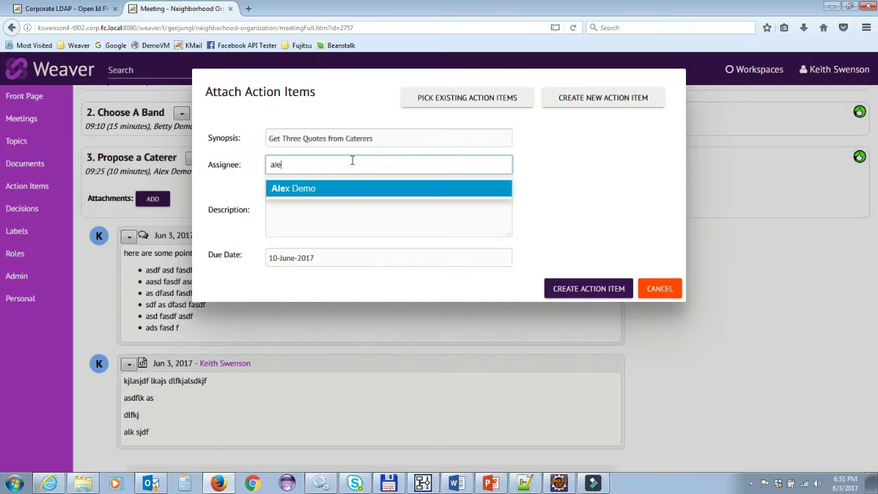
left_click(321, 194)
left_click(321, 214)
type("asdlkfj asldkjflkasjdf lkj")
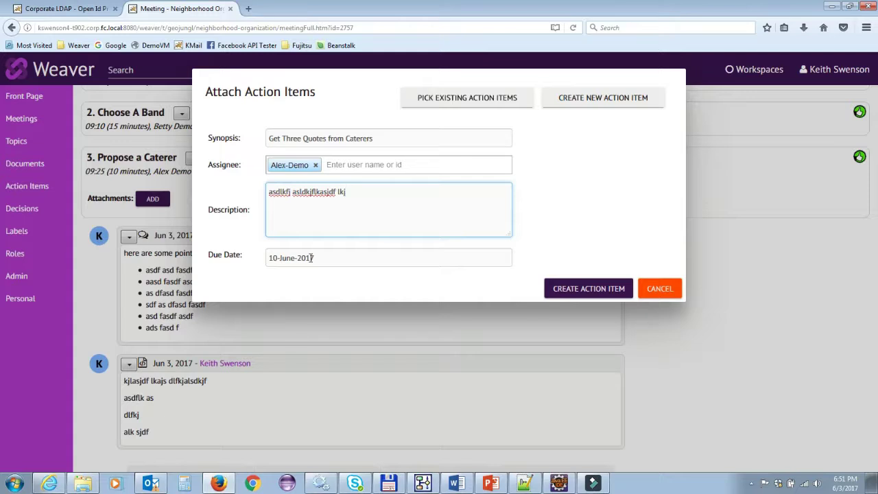
left_click(589, 288)
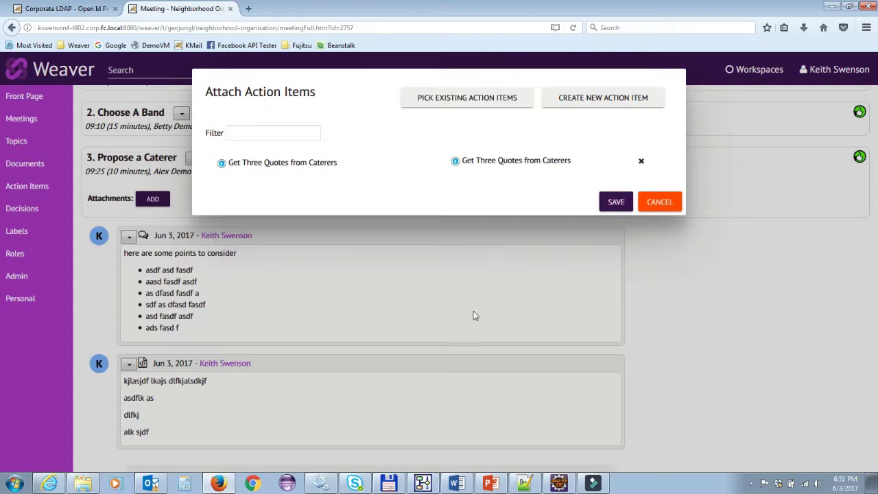
left_click(614, 201)
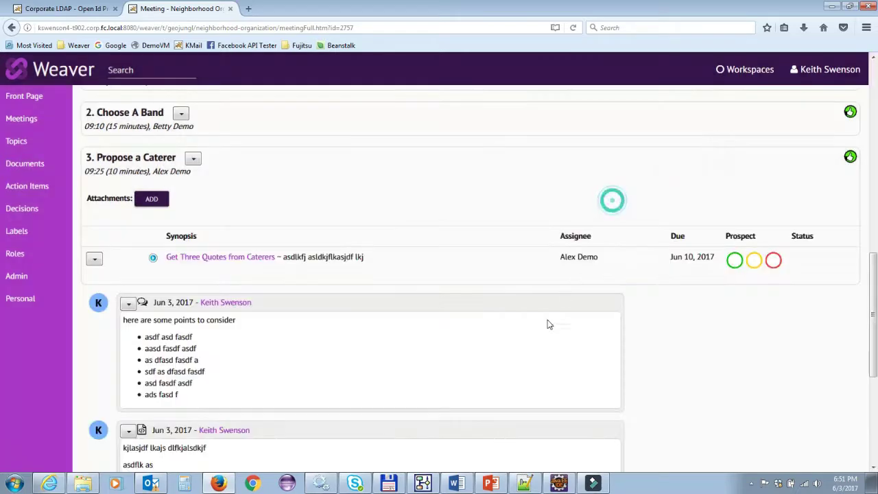
Expand the Closing Round agenda item, and change the meeting's state to completed.
scroll(775, 311, "down", 3)
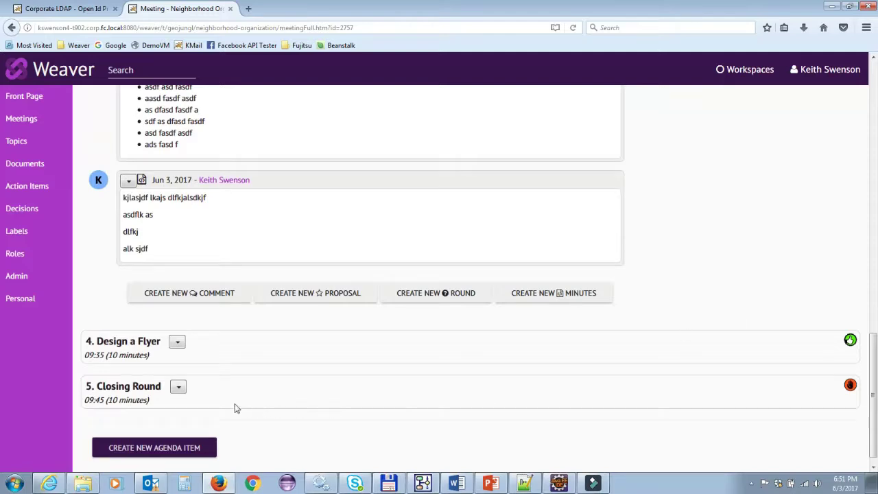
left_click(118, 386)
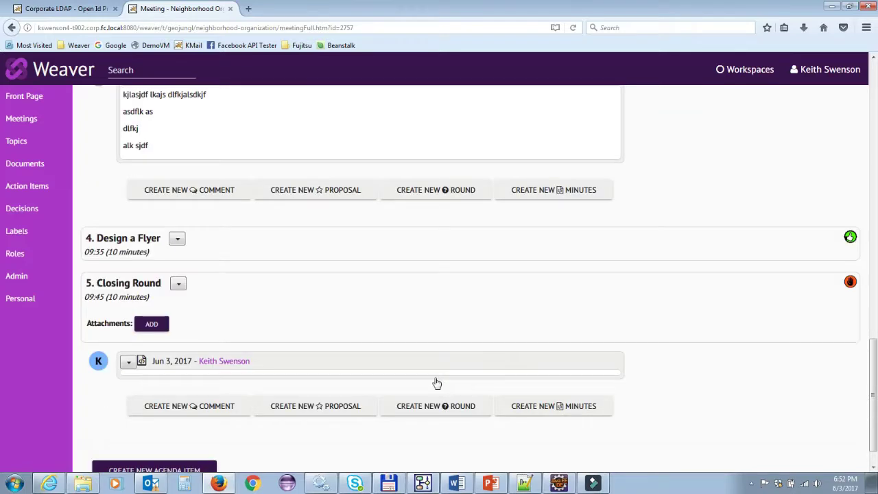
scroll(436, 383, "up", 15)
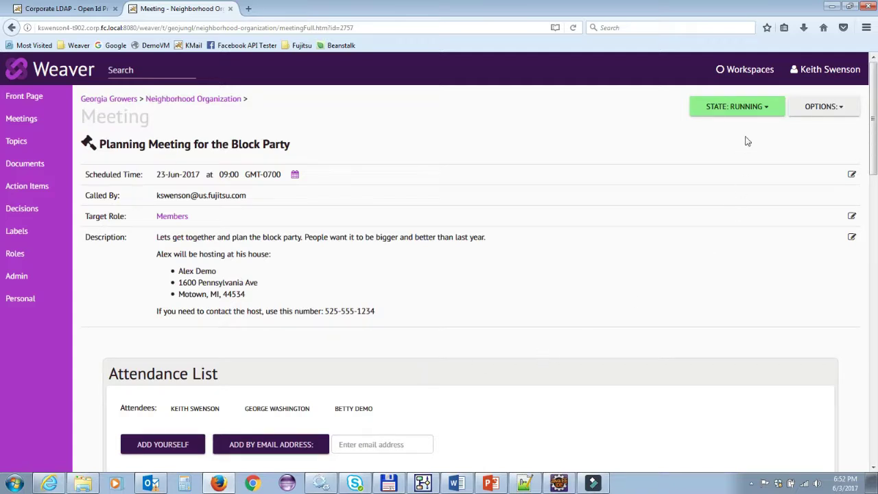
left_click(723, 105)
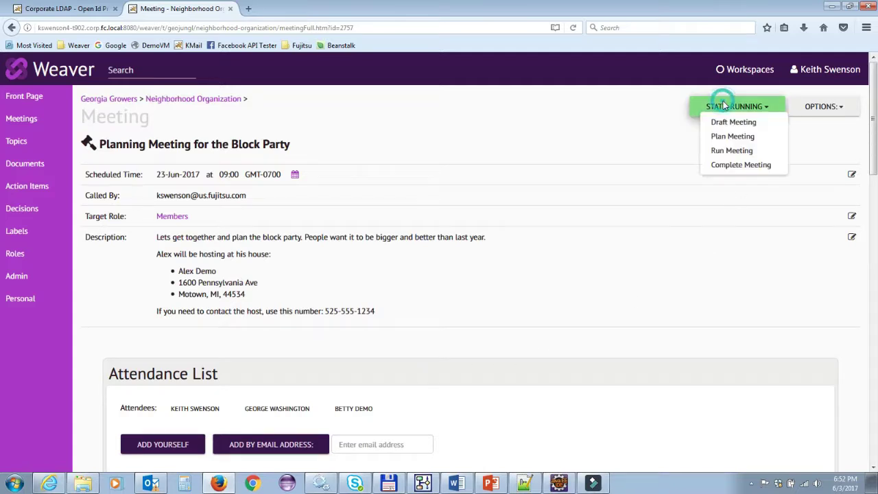
left_click(722, 166)
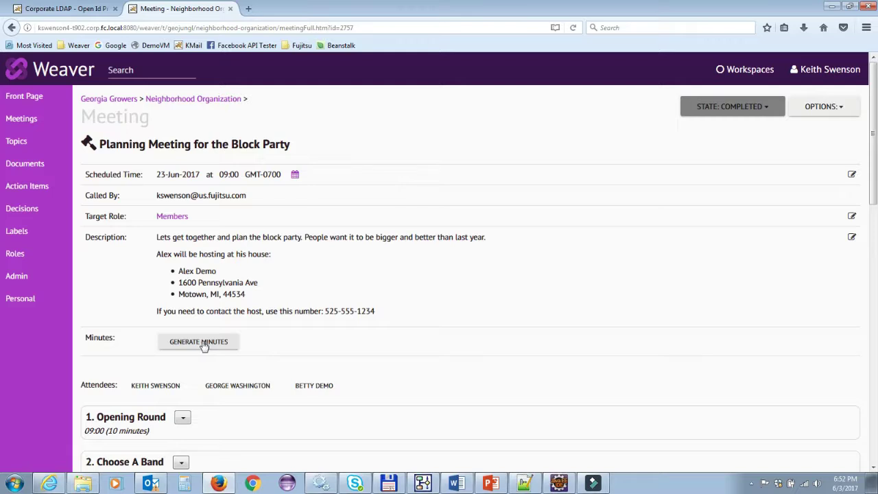
Generate the minutes for the completed meeting and open the draft minutes topic for editing.
left_click(204, 345)
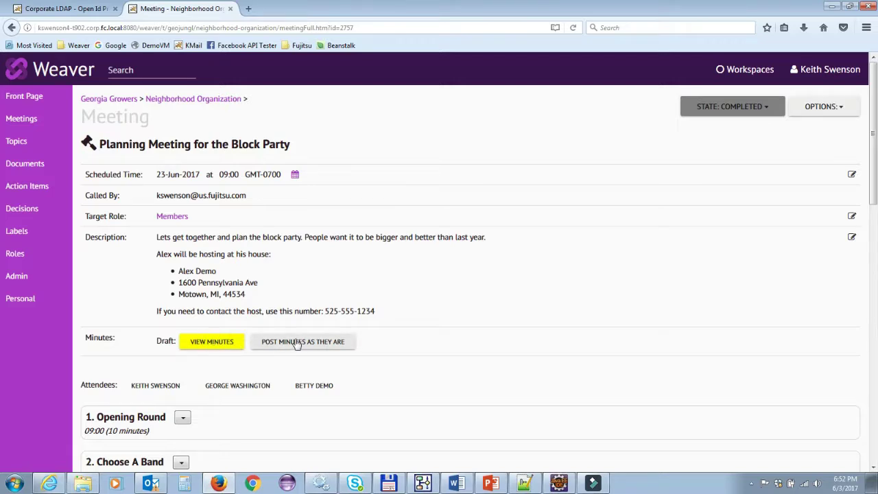
left_click(198, 345)
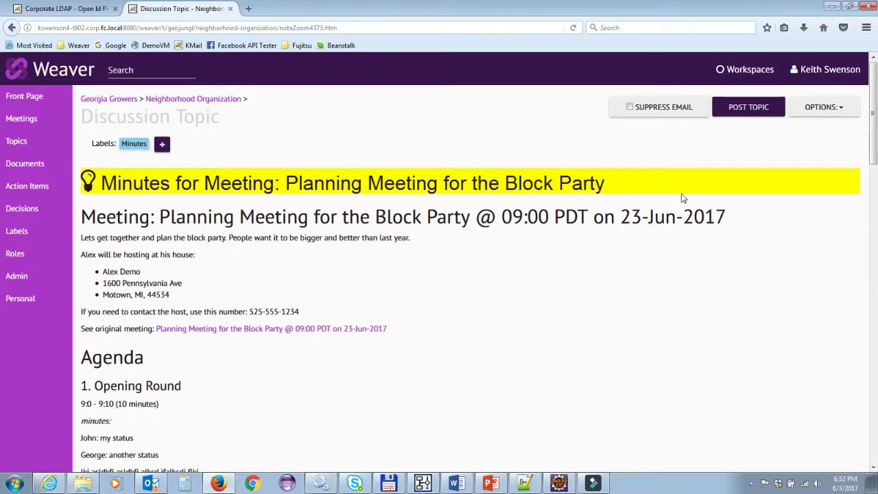
left_click(805, 104)
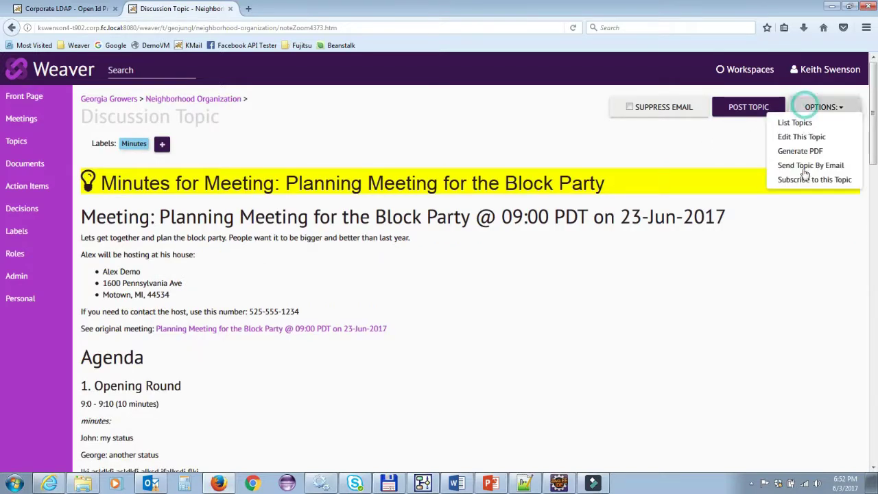
left_click(793, 137)
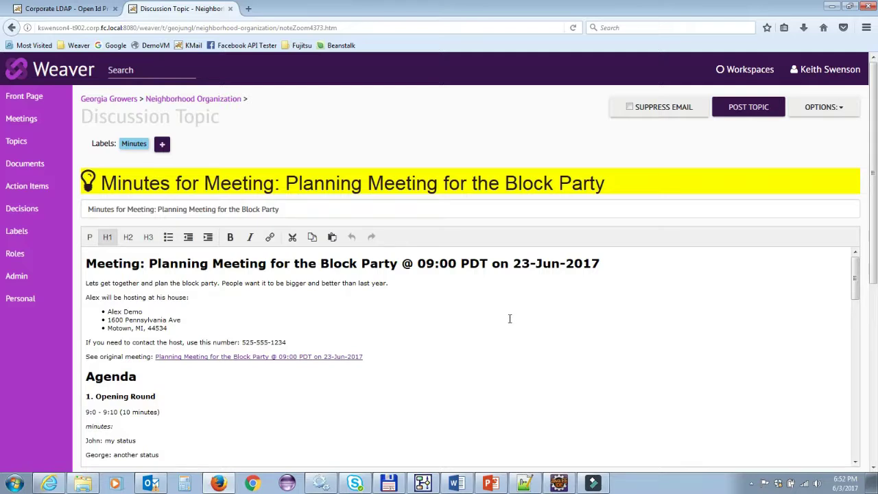
Delete the host's address list and contact line from the minutes, plus the time and "minutes:" lines under Opening Round.
left_click(294, 344)
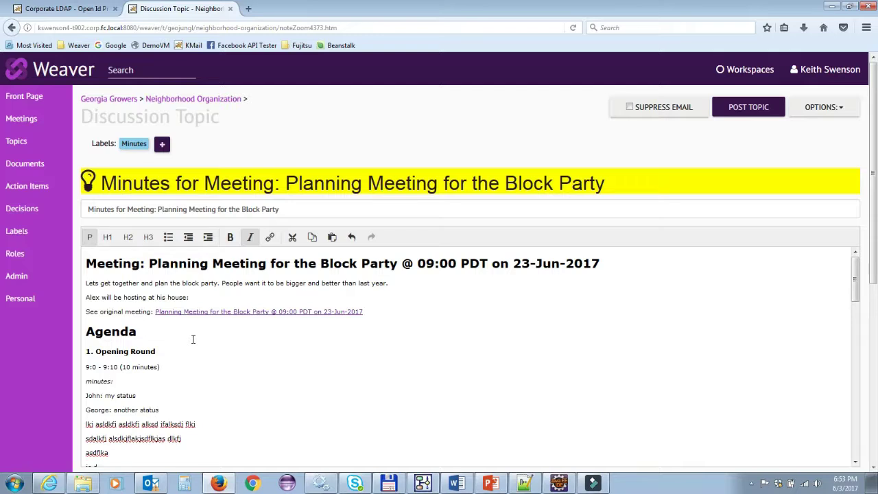
key("shift+Home")
key("shift+Left")
key("shift+Left")
key("shift+Left")
key("shift+Left")
key("shift+Left")
key("shift+Left")
key("shift+Up")
key("shift+Right")
key("shift+Right")
key("shift+Right")
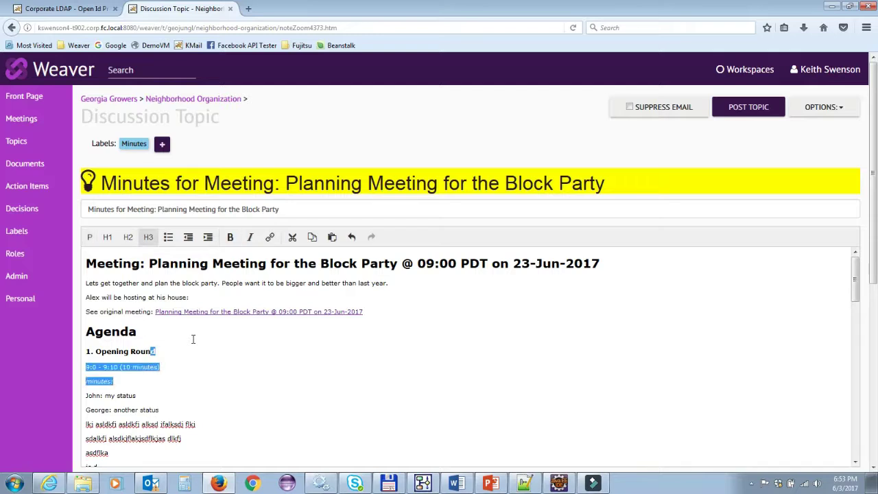
key("BackSpace")
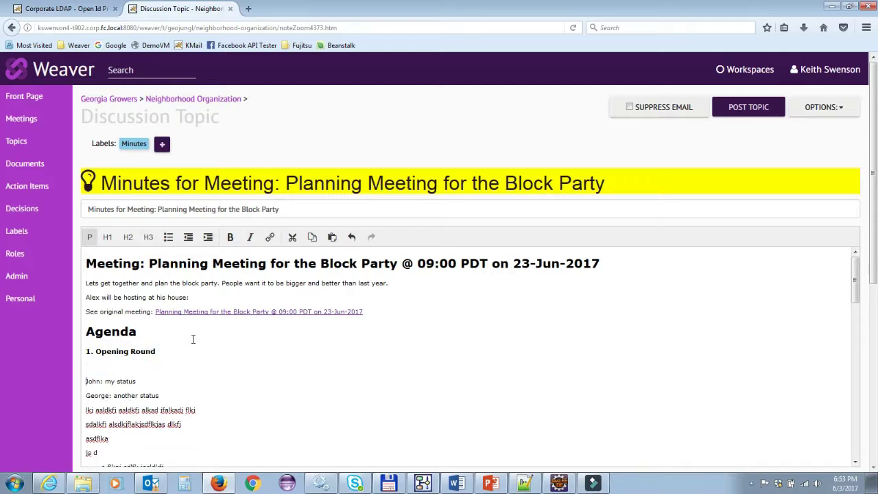
Review the rest of the draft minutes, from the Opening Round notes through the band proposal responses to Closing Round.
key("Down")
key("Down")
key("Down")
key("Down")
key("Down")
key("Down")
key("Down")
key("Down")
key("Down")
key("Down")
key("Down")
key("Down")
key("Down")
key("Down")
key("Down")
key("Down")
key("Down")
key("Down")
key("Down")
key("Down")
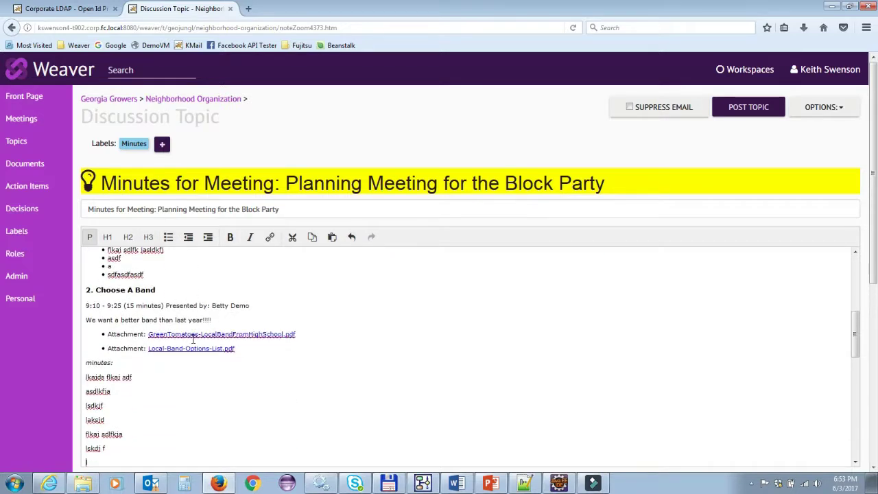
key("Down")
key("Down")
key("Down")
key("Down")
key("Down")
key("Down")
key("Down")
key("Down")
key("Down")
key("Down")
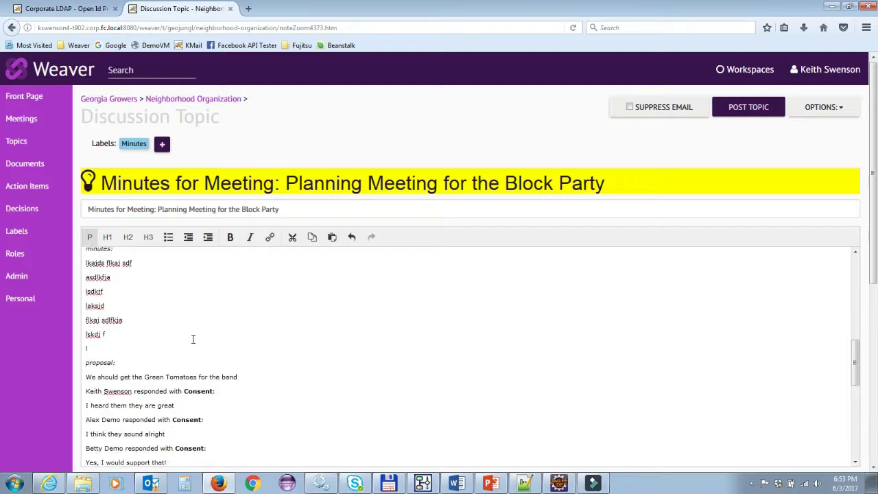
key("Down")
key("Down")
key("Up")
key("Up")
key("Up")
key("Up")
key("Up")
key("Up")
key("Up")
key("Up")
key("Up")
key("Up")
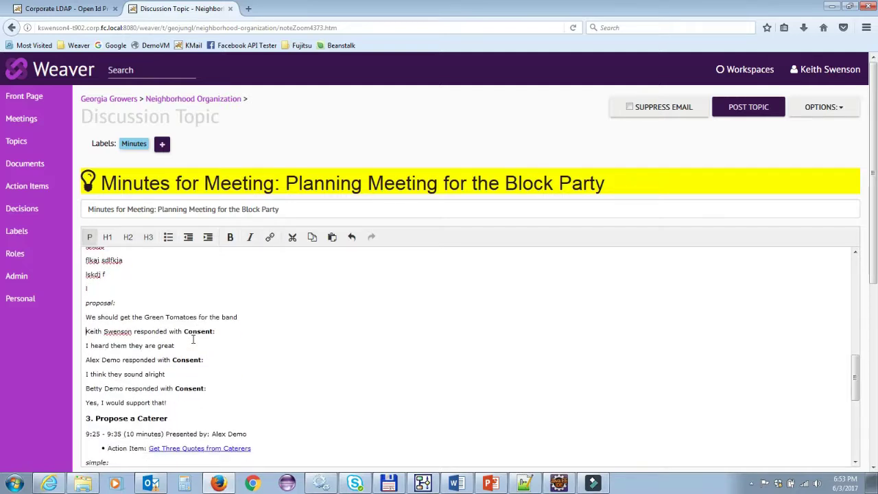
key("Down")
key("Down")
key("Down")
key("Down")
key("Down")
key("Down")
key("Down")
key("Down")
key("Down")
key("Down")
key("Down")
key("Down")
key("Down")
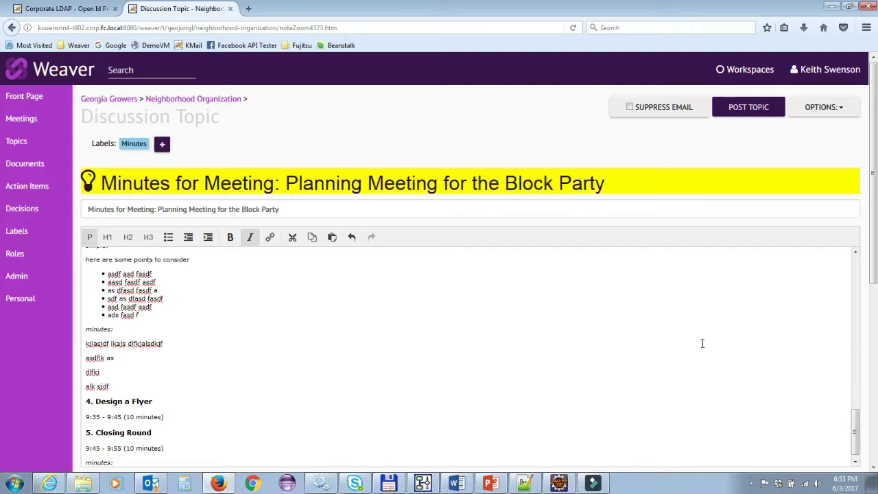
scroll(648, 331, "down", 1)
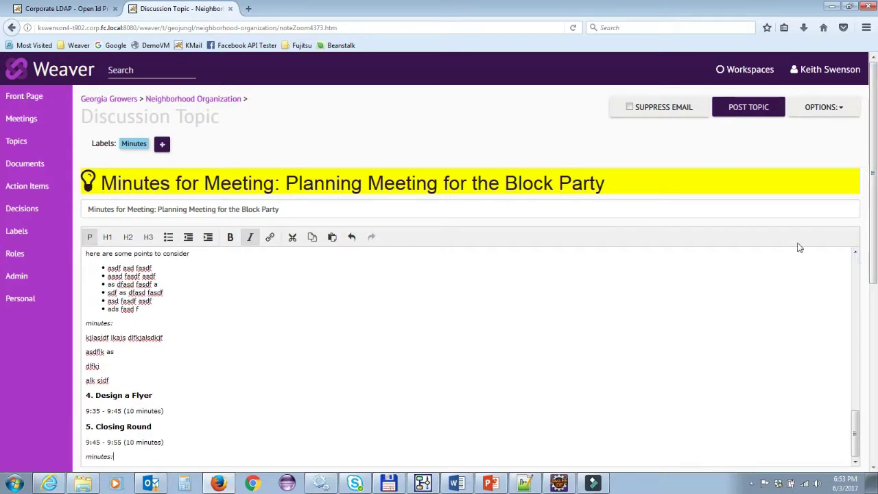
scroll(692, 360, "down", 5)
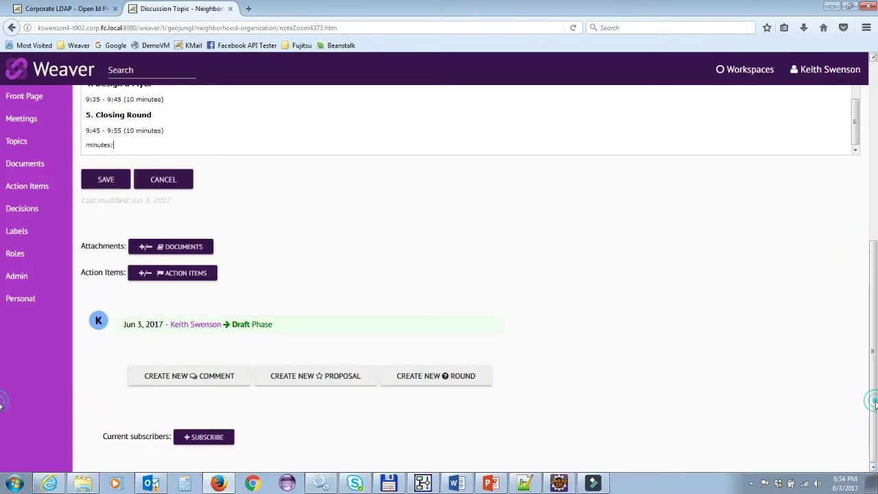
Save the edited minutes, return to the original block party meeting, and post its minutes as they are.
left_click(103, 180)
scroll(415, 337, "up", 3)
scroll(417, 338, "up", 2)
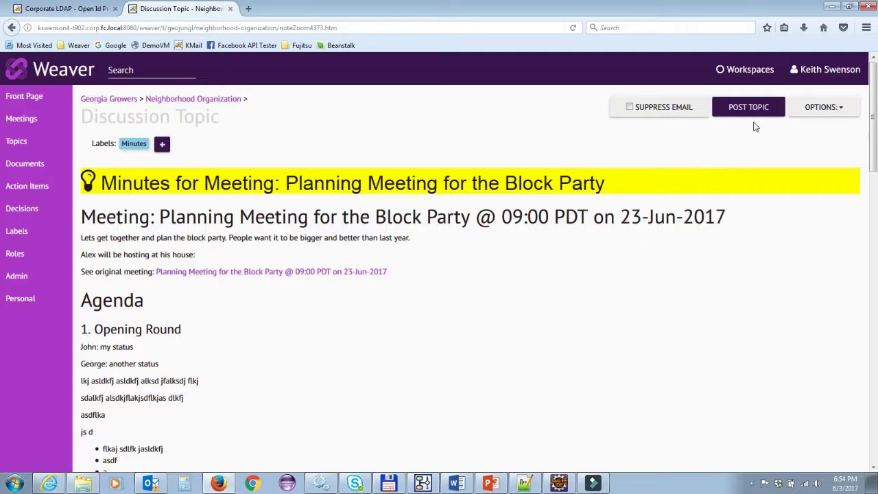
left_click(315, 273)
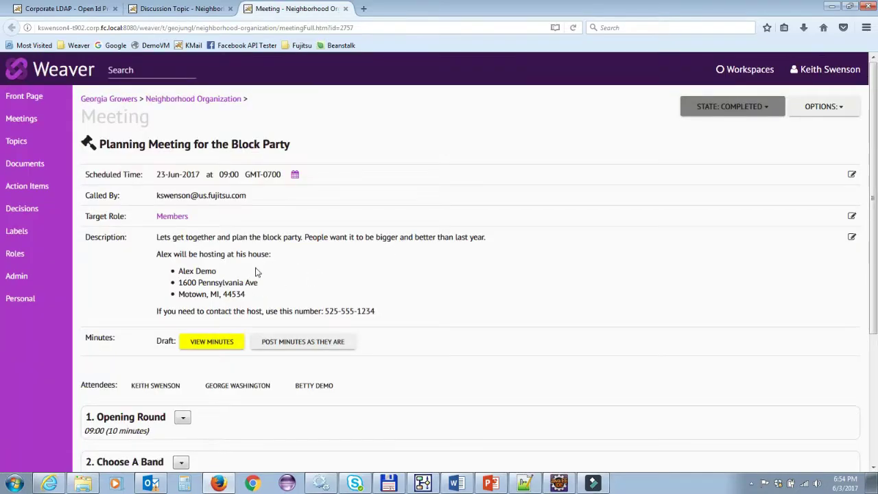
left_click(288, 348)
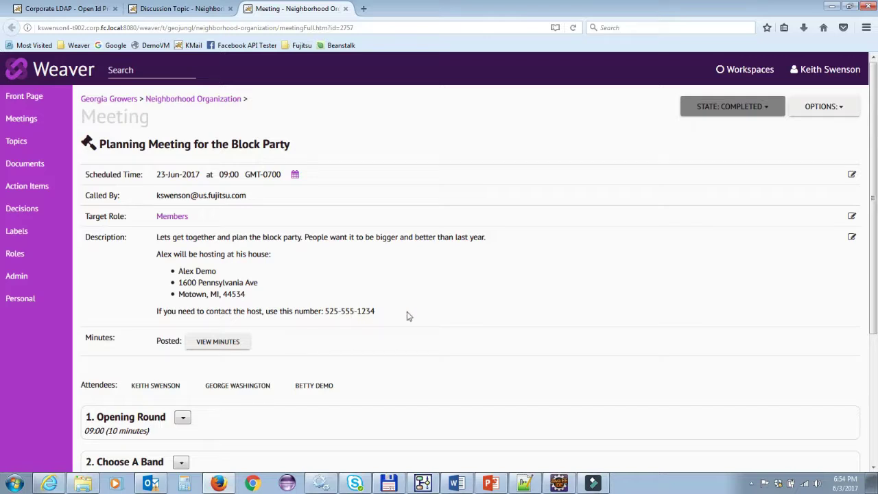
Clone the completed meeting with only the Opening Round, Propose a Caterer, Design a Flyer and Closing Round agenda items.
left_click(805, 110)
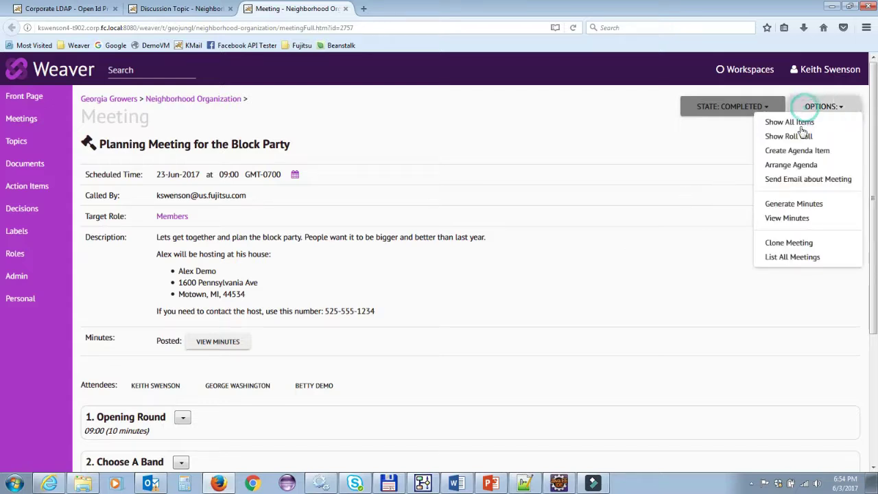
left_click(782, 247)
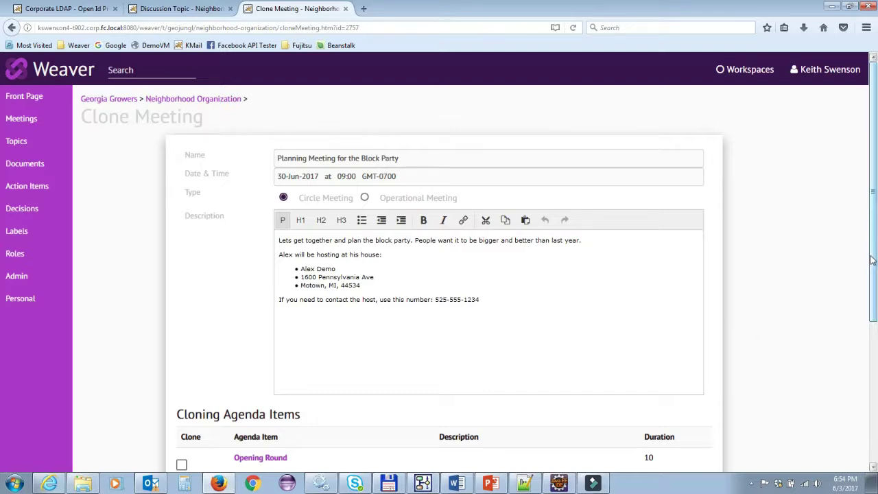
scroll(869, 360, "down", 5)
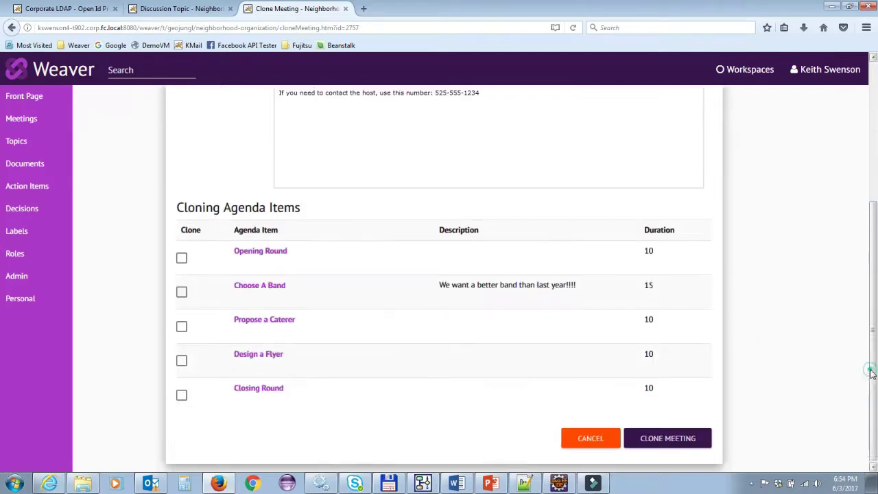
left_click(182, 256)
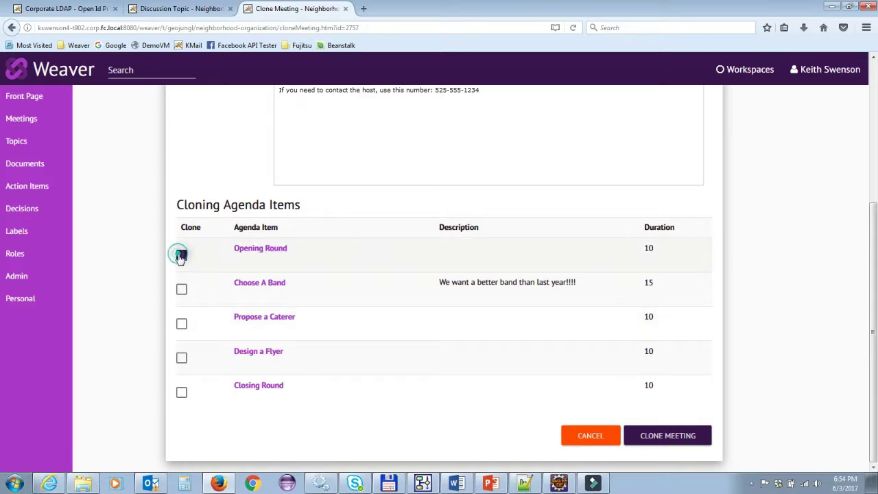
left_click(182, 289)
left_click(181, 328)
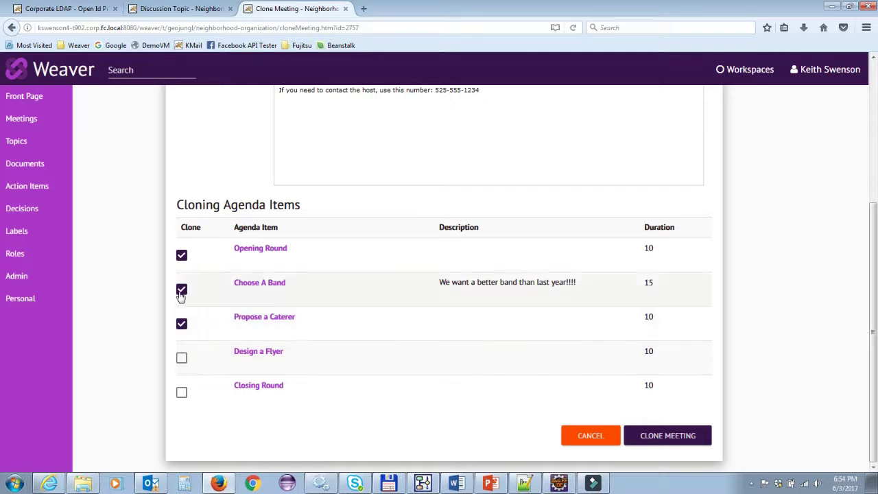
left_click(181, 289)
left_click(182, 359)
left_click(182, 393)
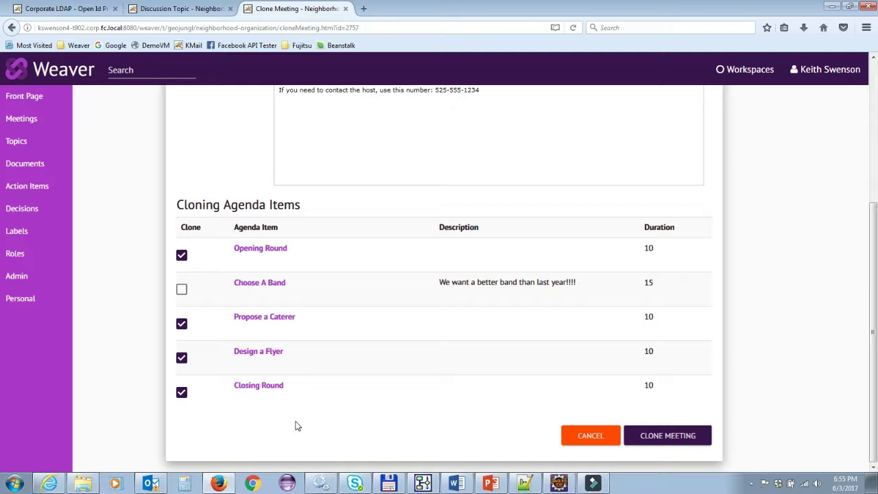
left_click(652, 443)
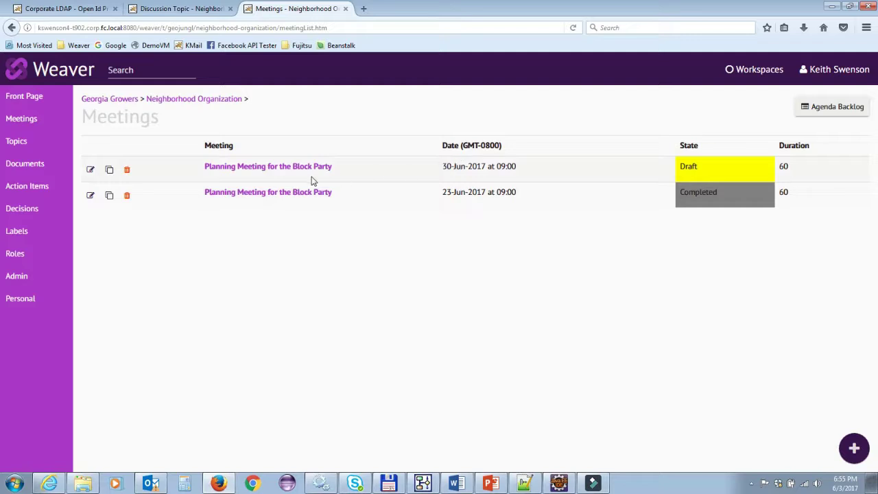
Open the cloned draft meeting, reschedule it to 21-Jul-2017 at 12:00, and check its agenda times.
left_click(273, 169)
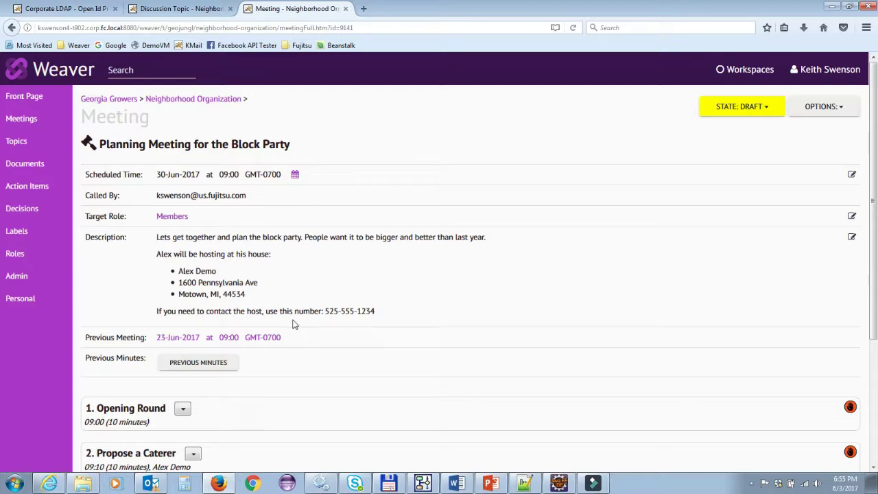
left_click(851, 177)
left_click(192, 237)
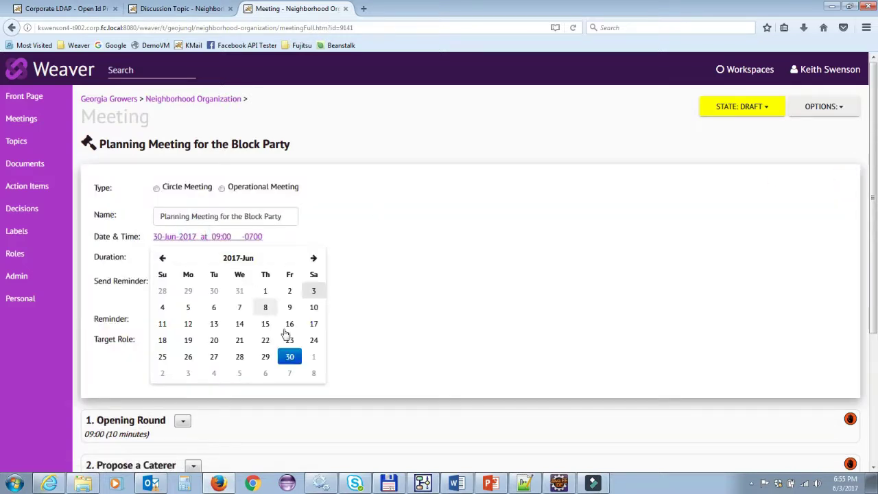
left_click(314, 258)
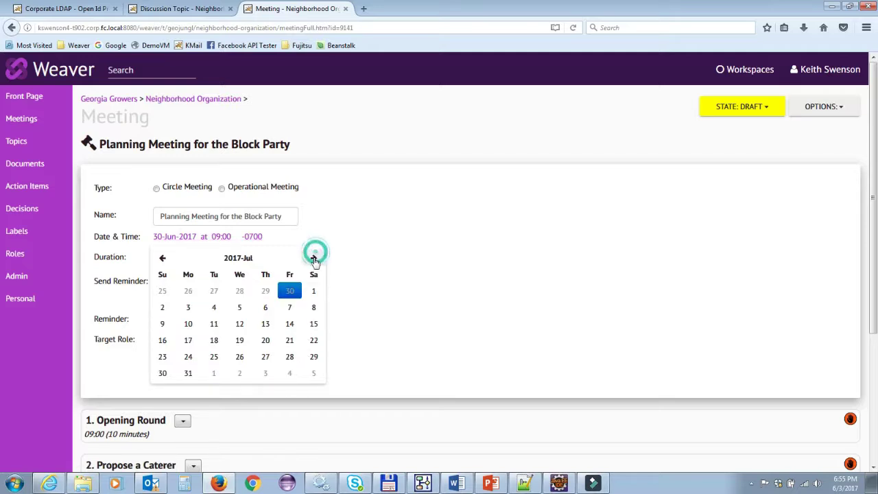
left_click(289, 341)
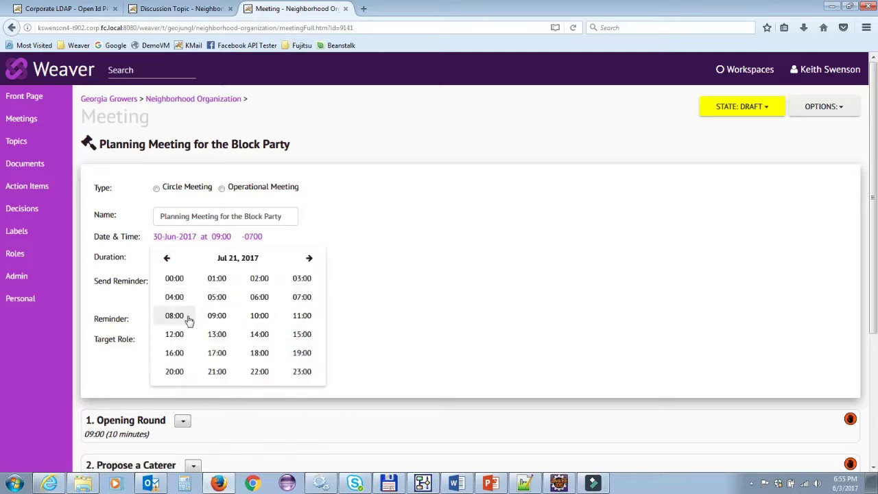
left_click(174, 334)
left_click(180, 278)
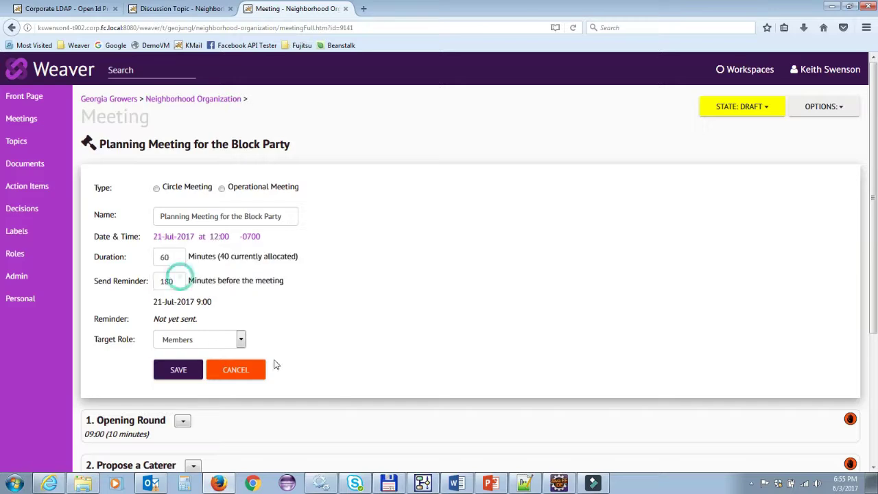
left_click(187, 369)
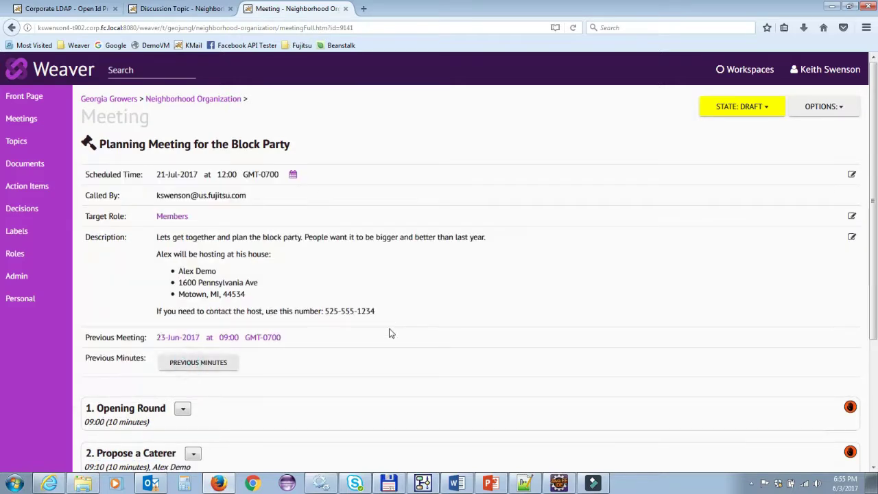
scroll(389, 333, "down", 3)
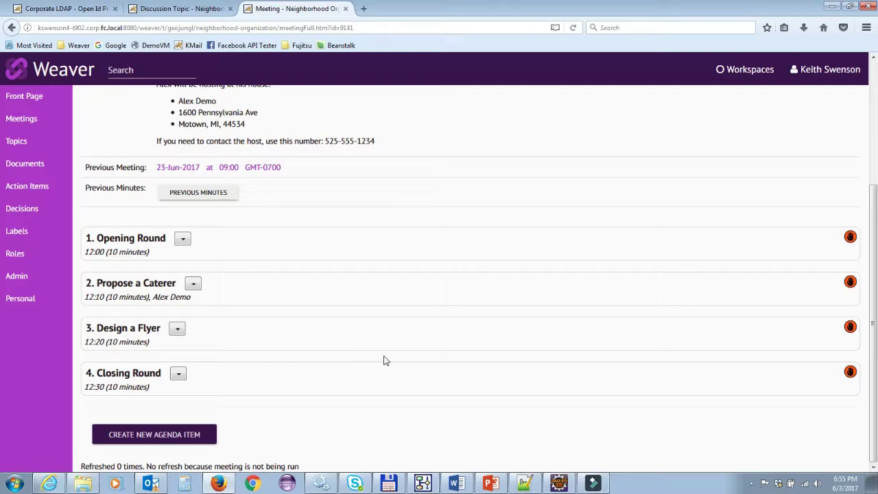
scroll(385, 361, "up", 3)
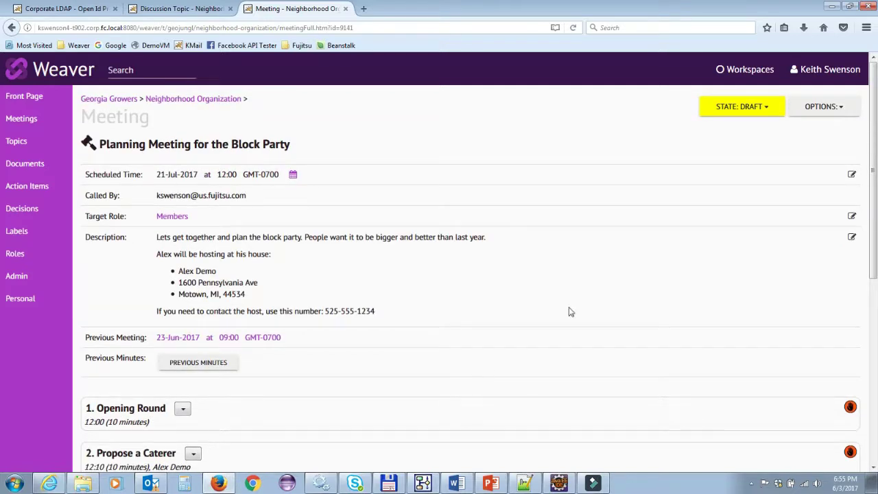
Change the cloned meeting's state to Planning, and send the Members role an email about the meeting.
left_click(714, 106)
left_click(719, 135)
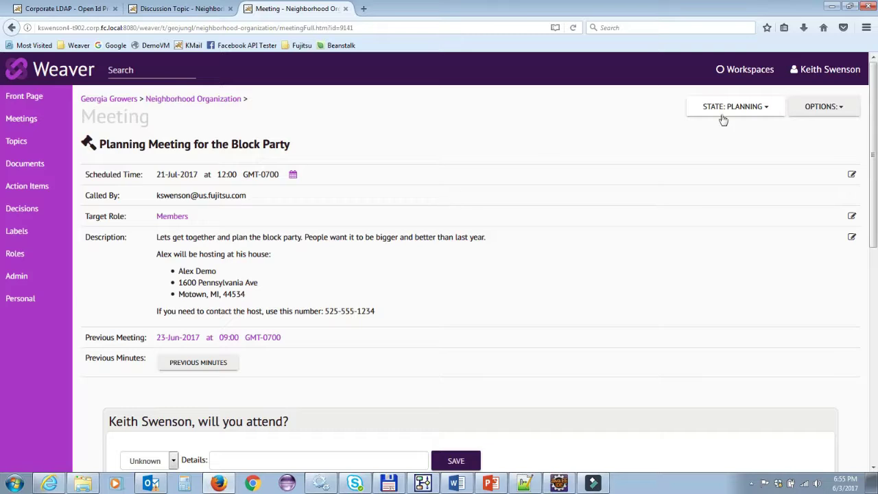
left_click(815, 106)
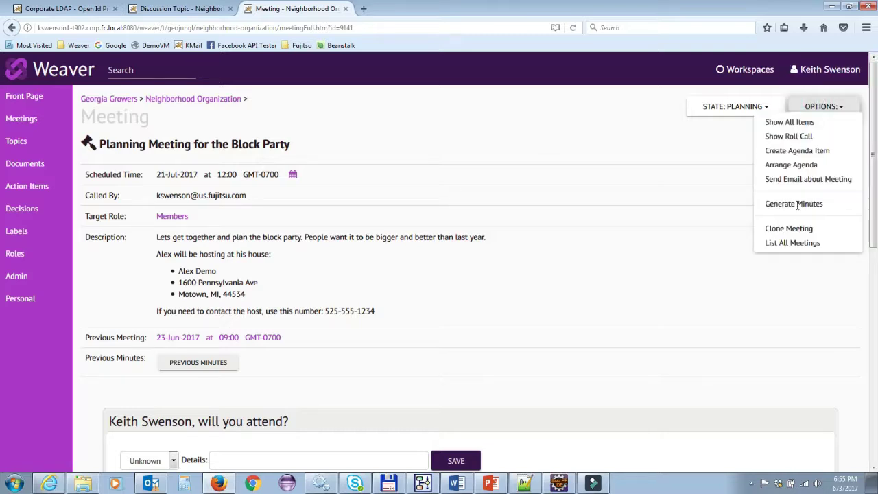
left_click(794, 180)
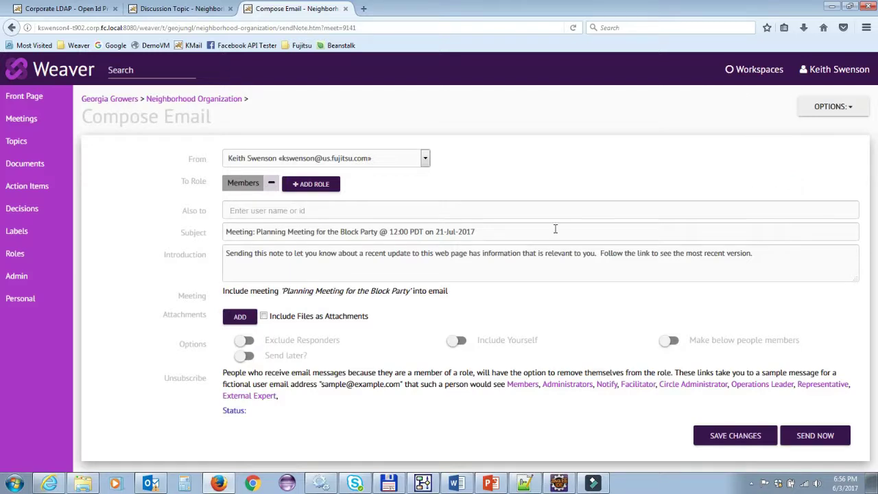
left_click(816, 446)
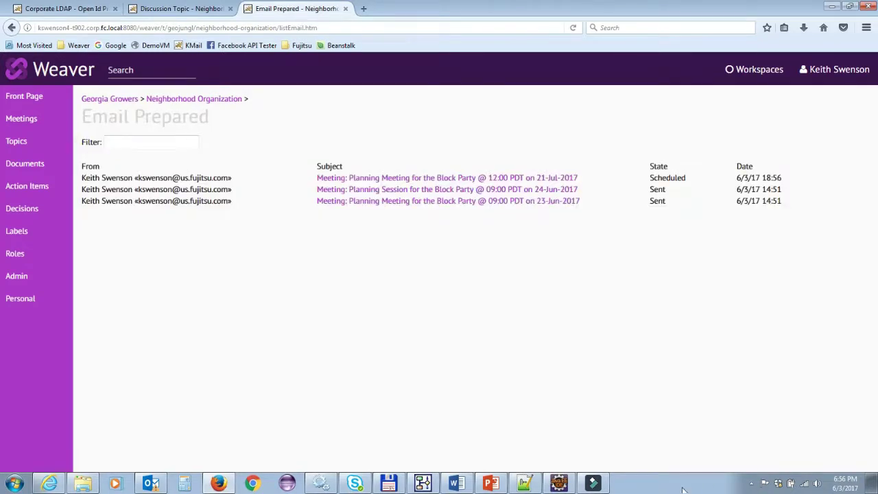
key("alt+Tab")
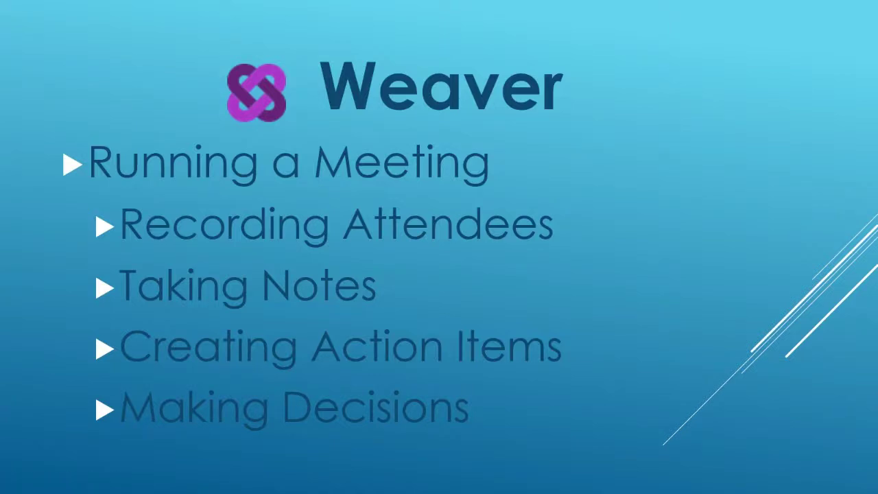